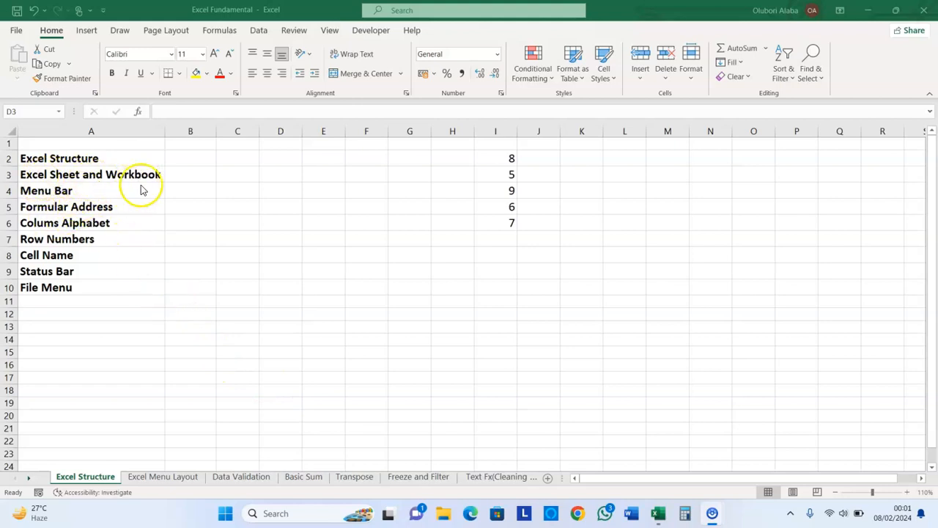
- Look through the Excel Menu Layout, Data Validation and Basic Sum worksheets, and return to the Excel Structure sheet
left_click(114, 174)
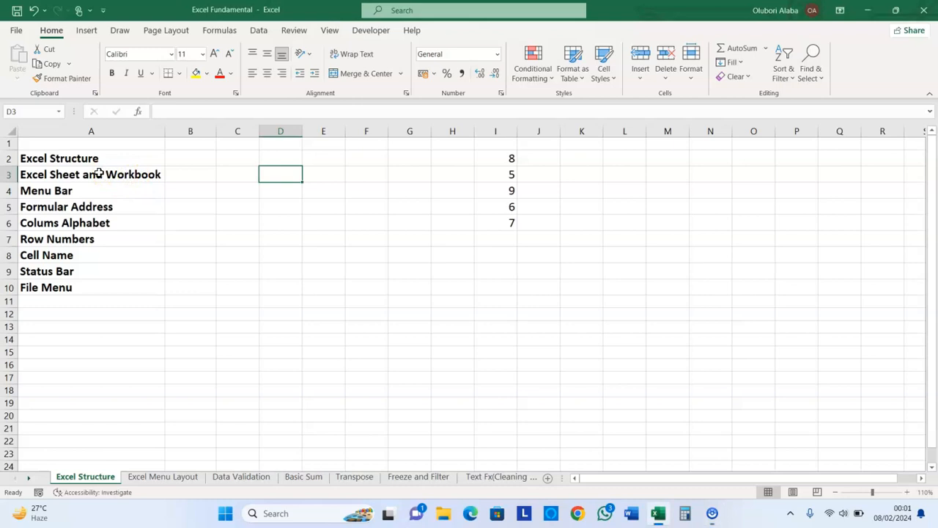
left_click(99, 173)
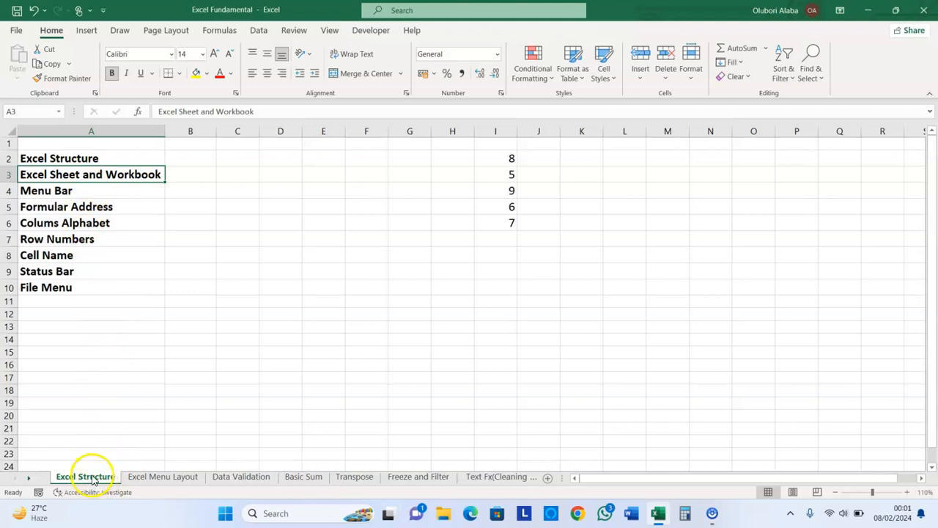
left_click(139, 478)
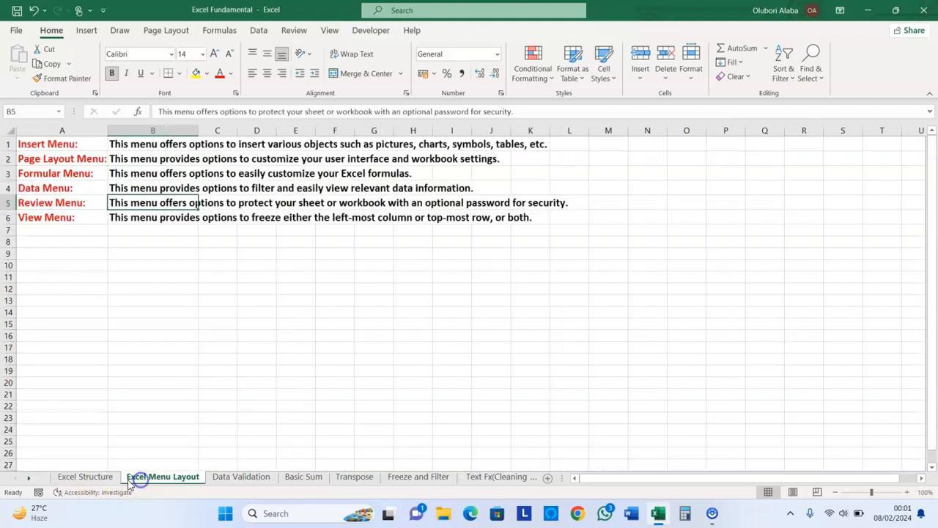
left_click(93, 478)
left_click(142, 478)
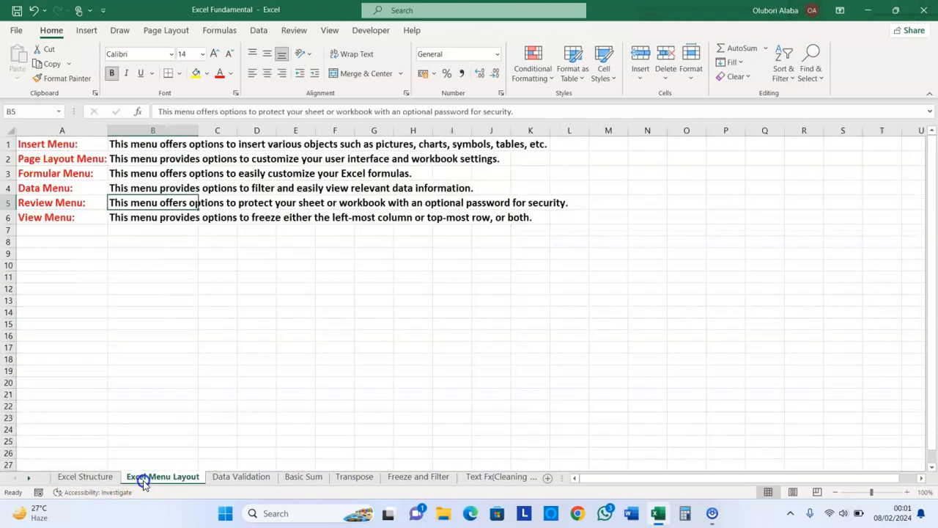
left_click(218, 478)
left_click(299, 478)
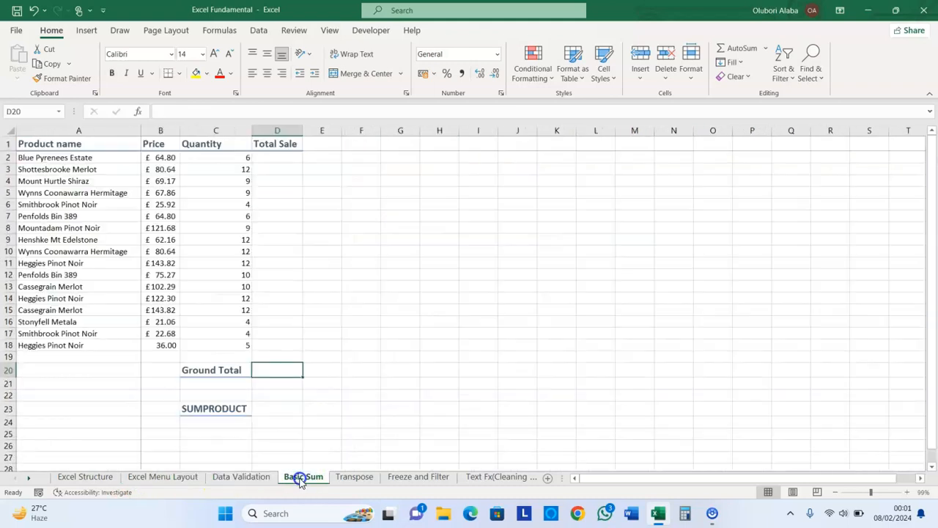
left_click(192, 477)
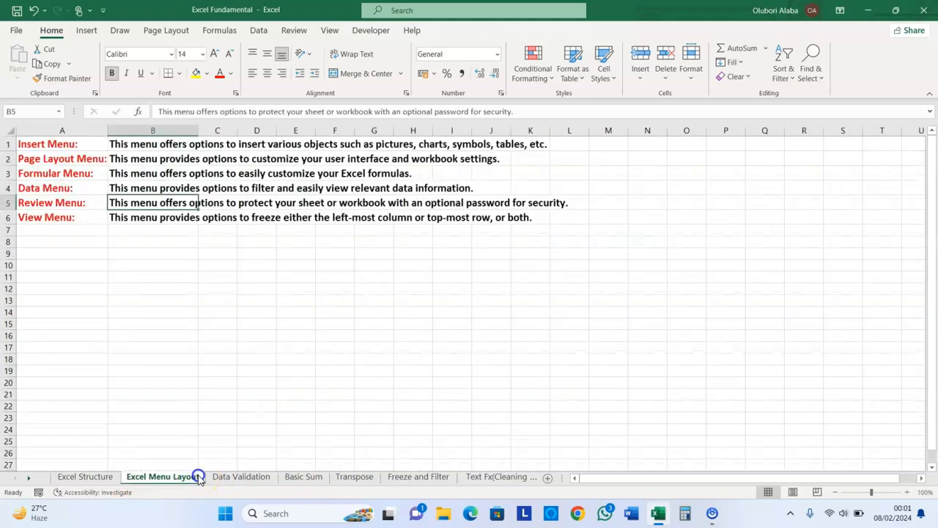
left_click(93, 478)
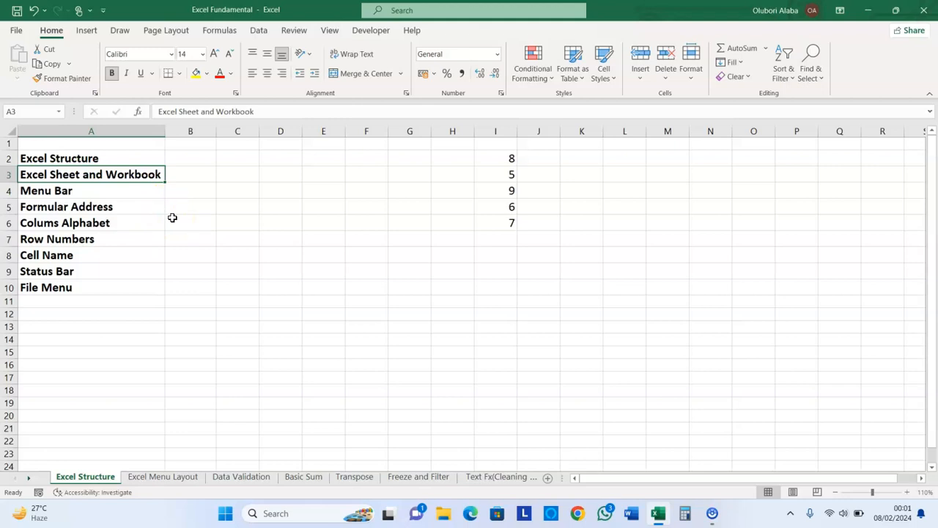
- Examine the formula bar for the Formular Address cell and an empty cell, plus the row 1 and column A headers
left_click(108, 192)
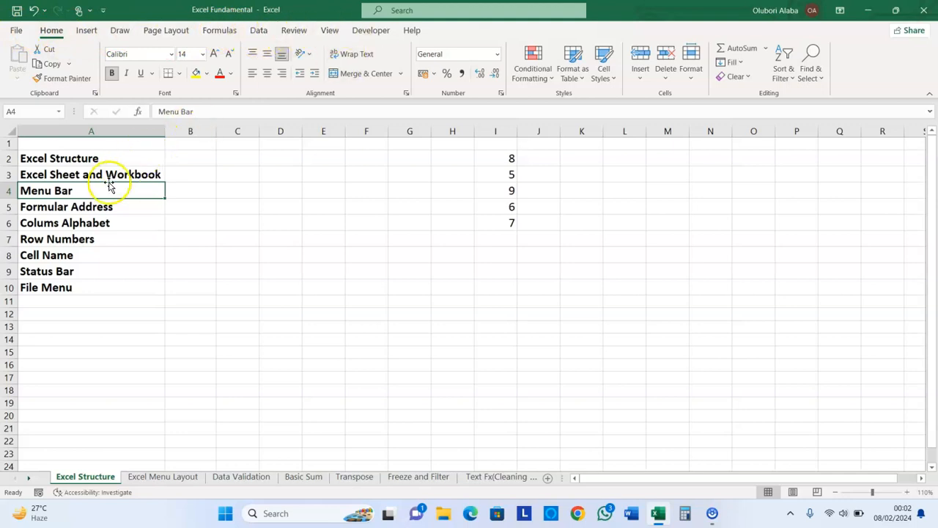
left_click(87, 206)
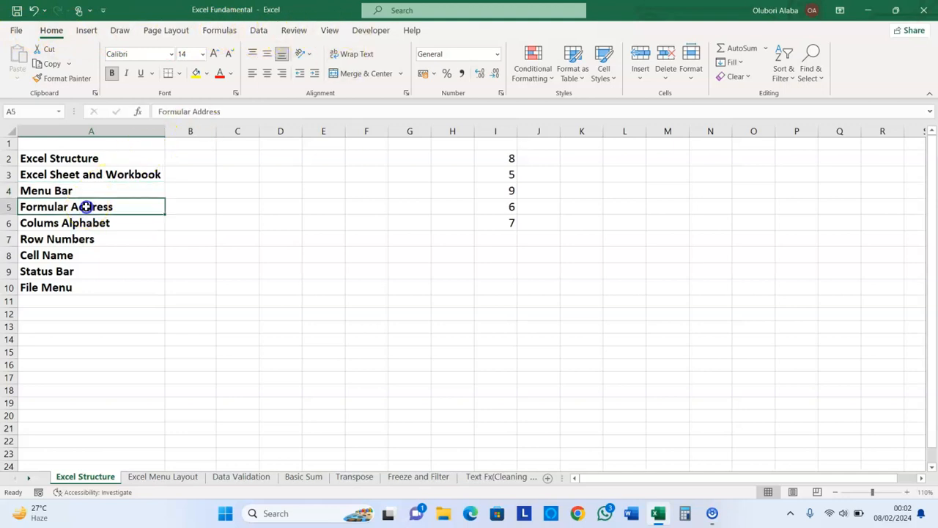
left_click(233, 113)
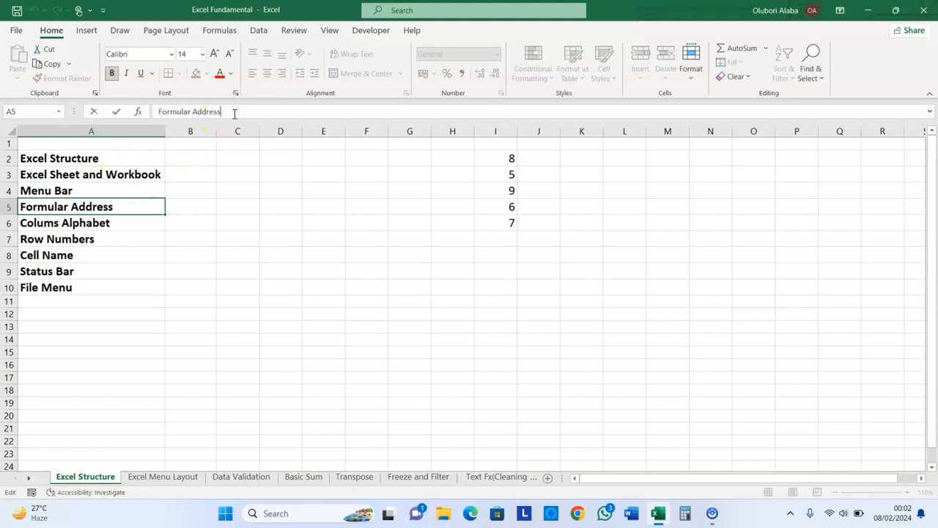
left_click(263, 228)
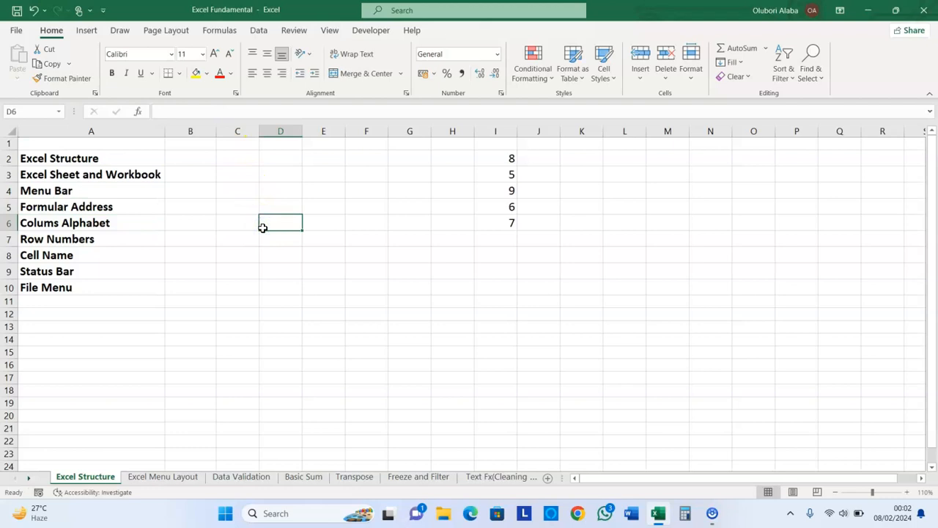
left_click(247, 111)
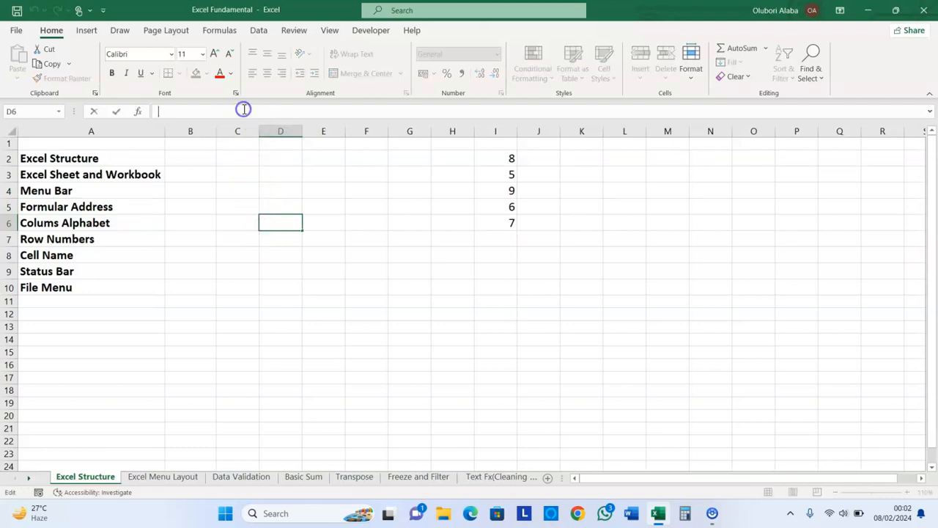
left_click(50, 225)
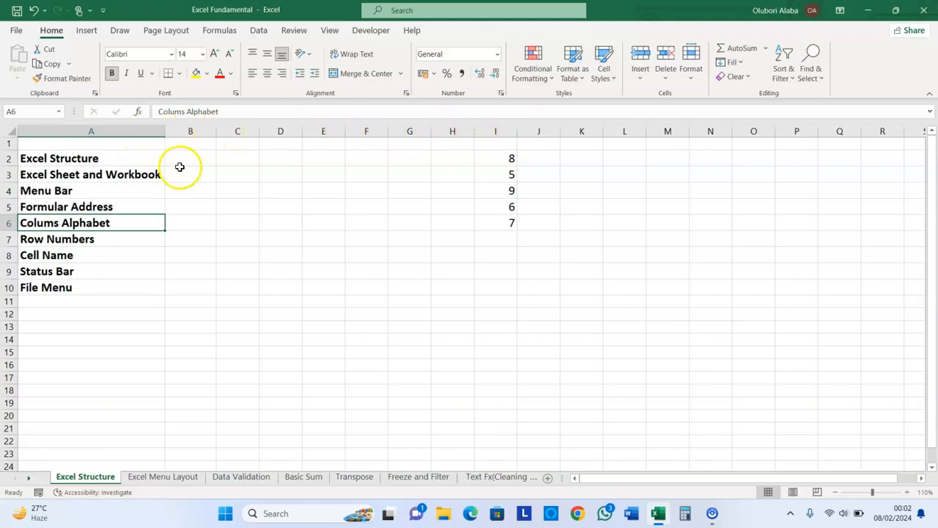
left_click(13, 145)
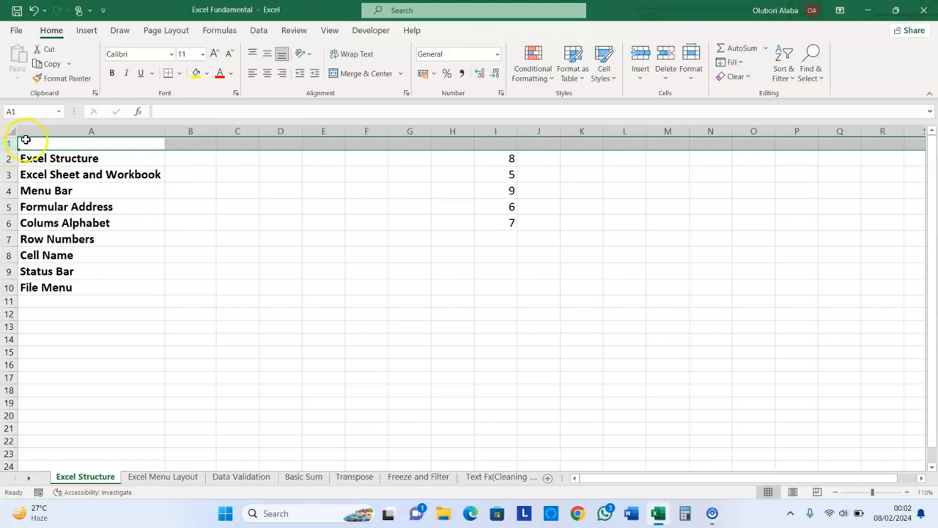
left_click(50, 131)
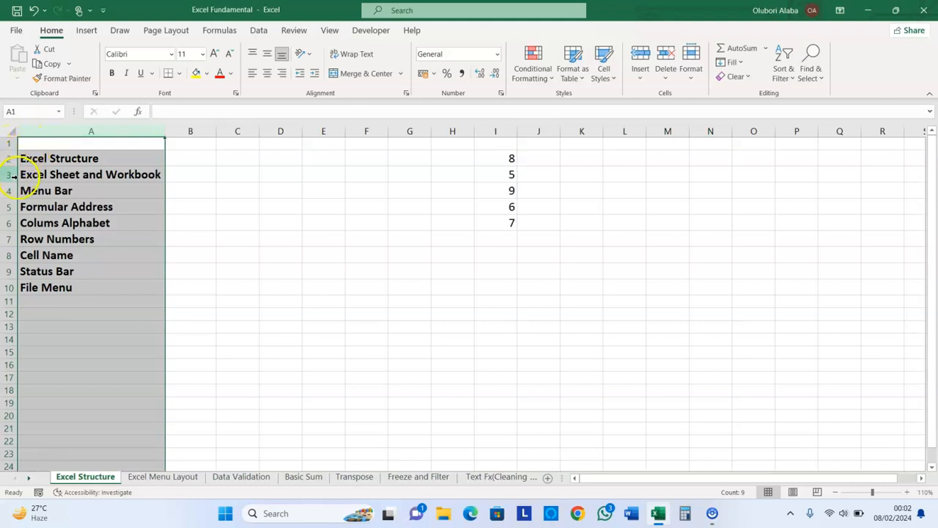
left_click(48, 222)
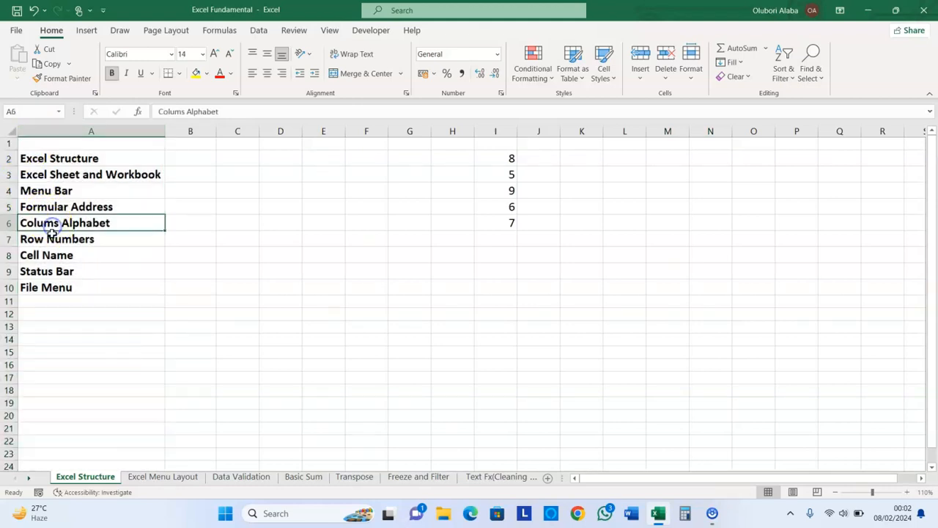
left_click(51, 239)
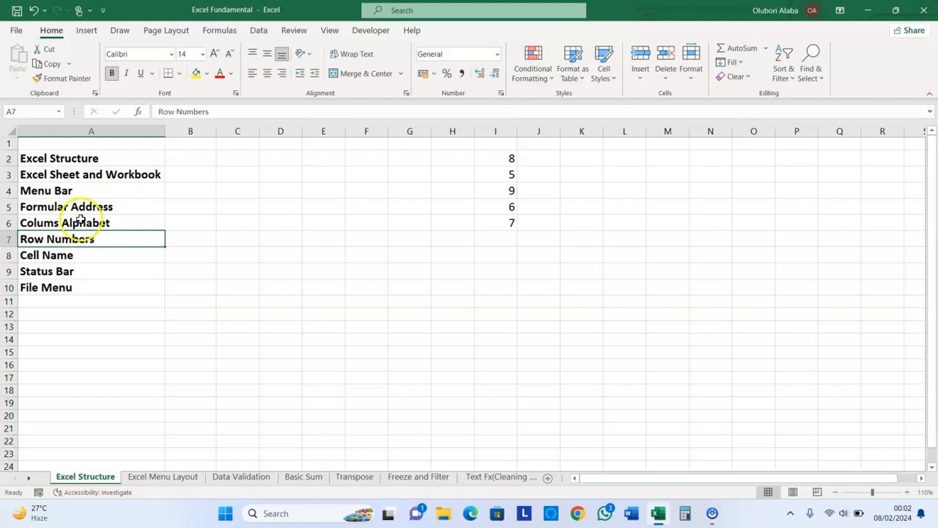
- Enter =COUNTBLANK(1:1) in B6 beside Colums Alphabet to count the sheet's columns, and review the formula
left_click(183, 221)
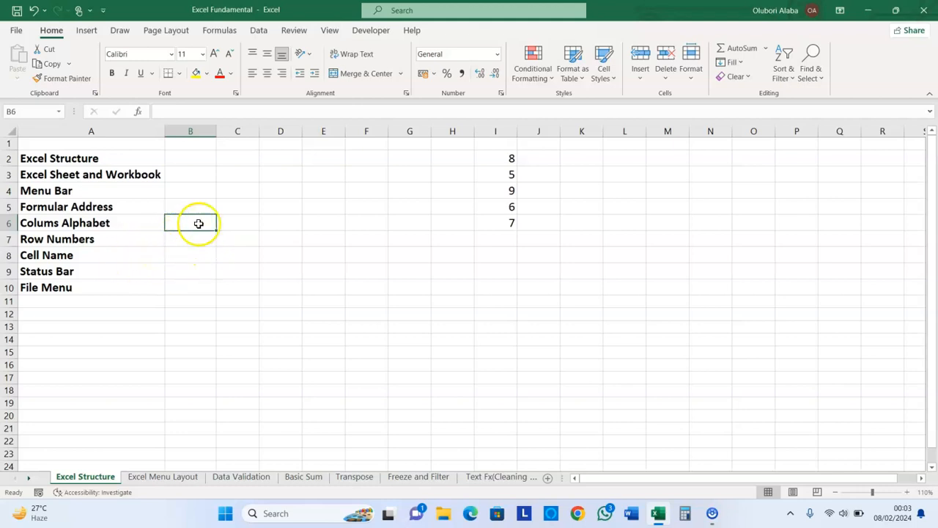
left_click(226, 223)
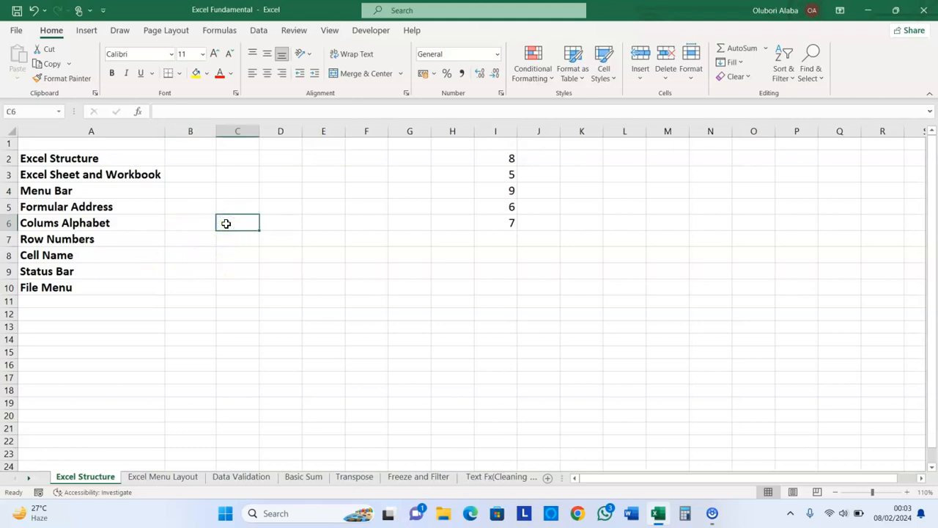
left_click(193, 223)
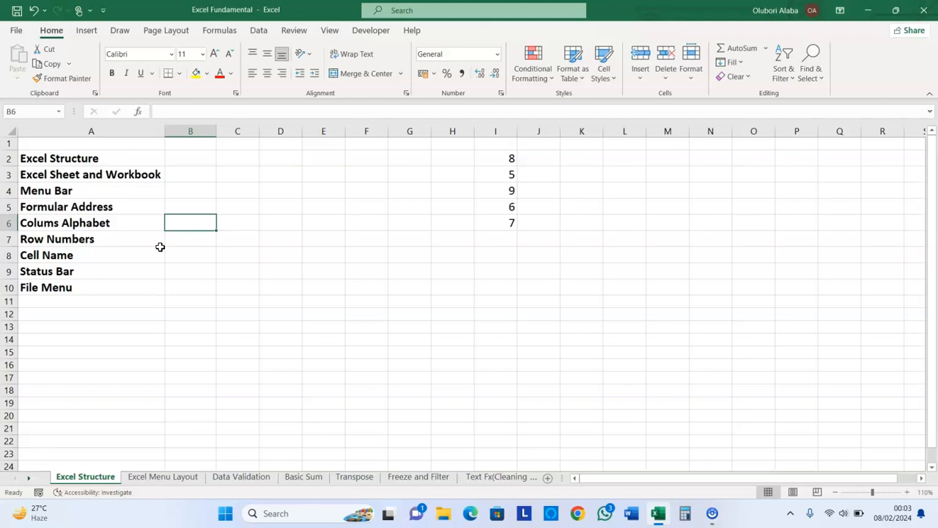
type("=count")
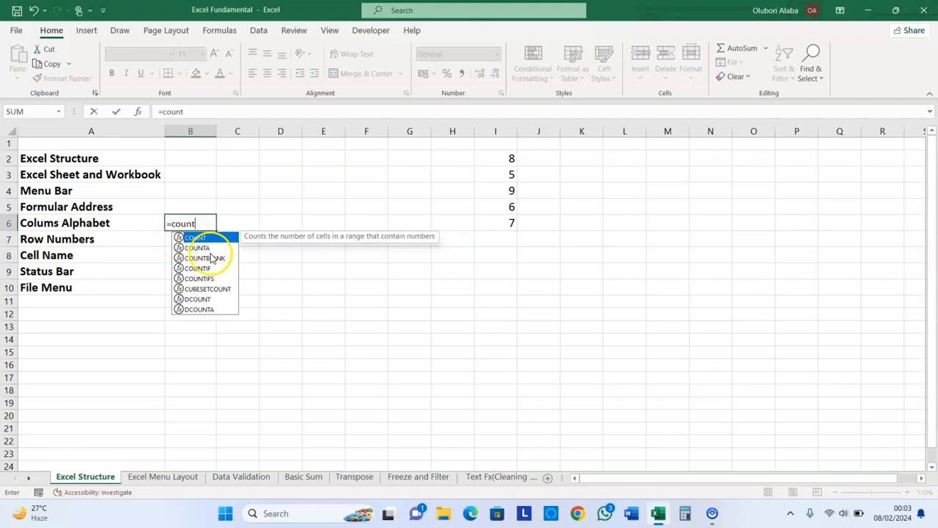
double_click(210, 257)
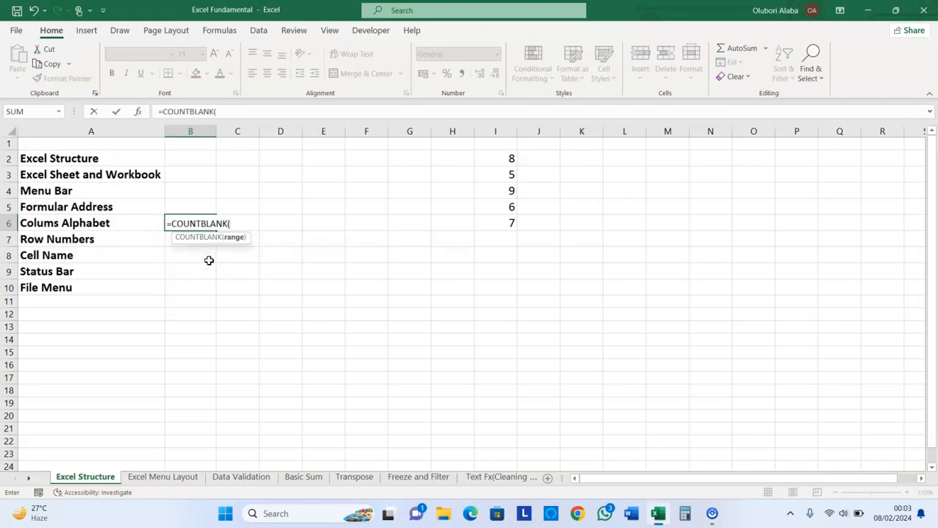
left_click(8, 144)
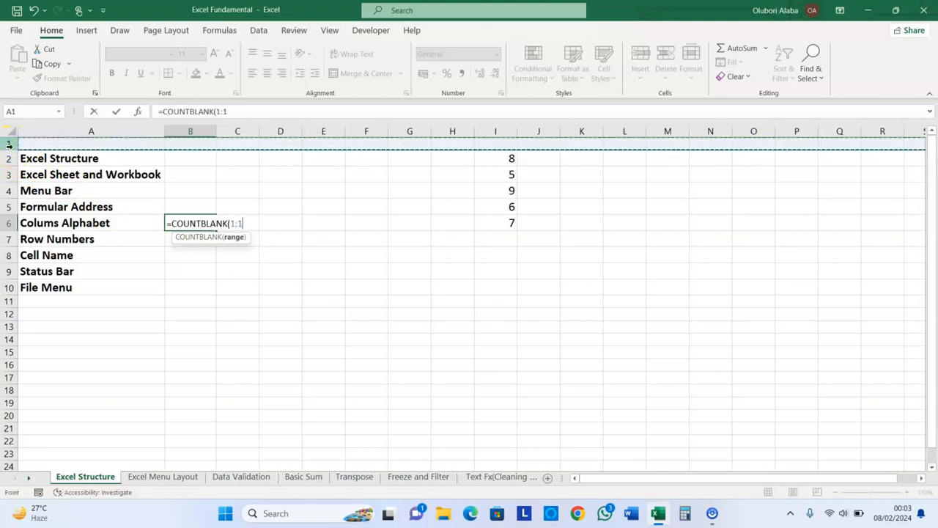
key("Return")
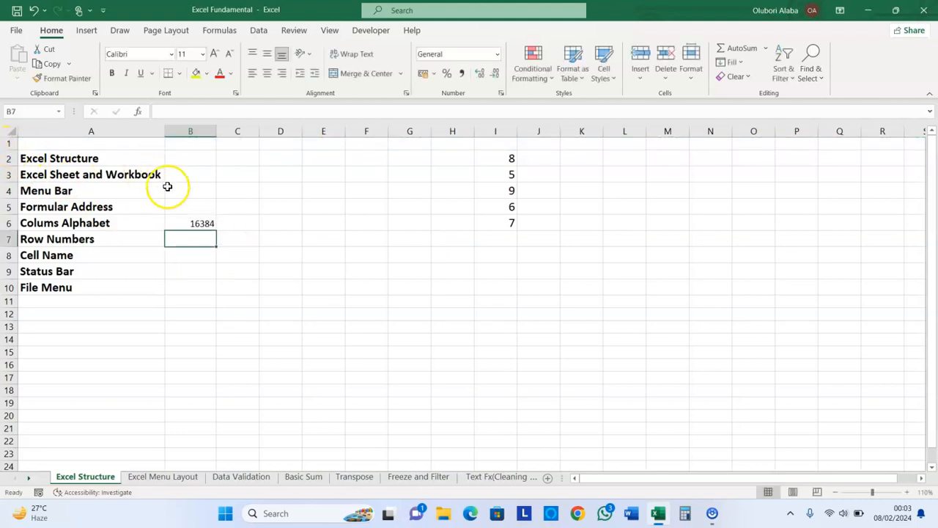
left_click(187, 224)
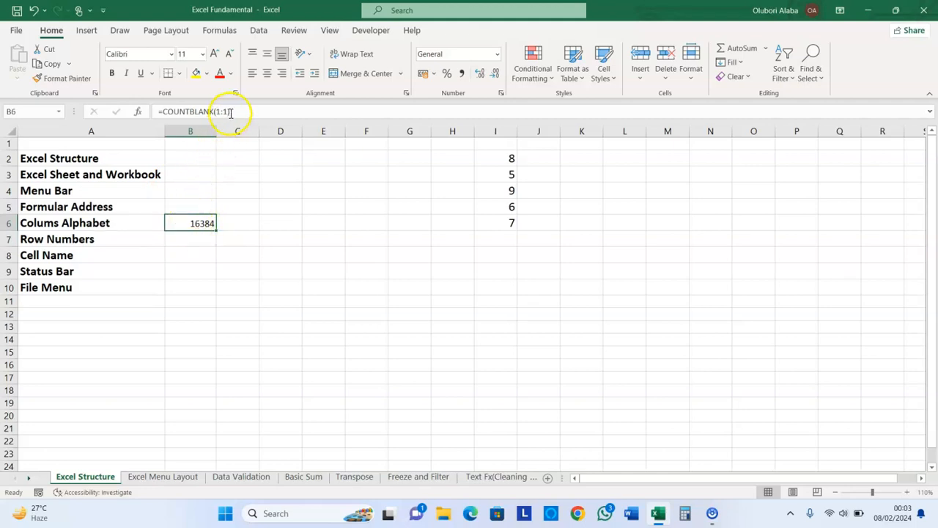
left_click(194, 241)
left_click(192, 223)
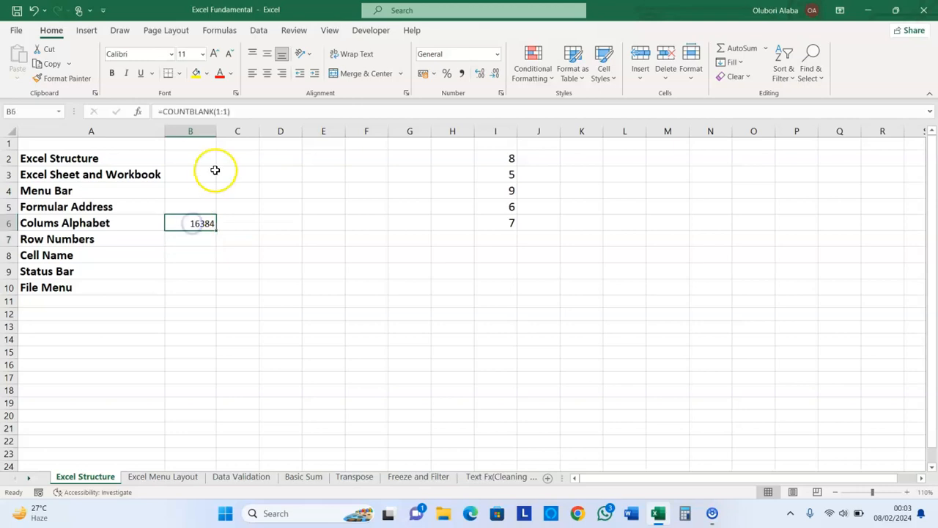
left_click(194, 235)
left_click(195, 222)
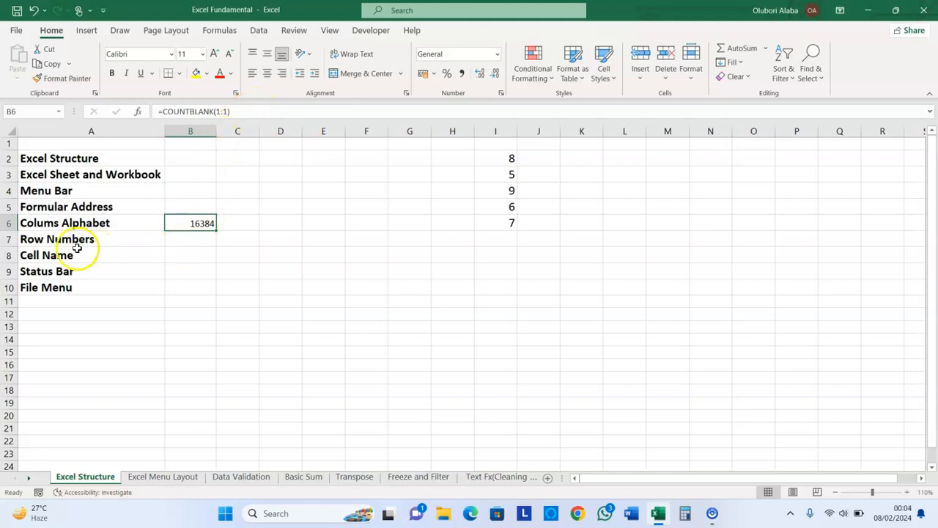
- Enter =COUNTBLANK(A:A) in B7 beside Row Numbers to count the blank rows in column A, and review the formula
left_click(43, 243)
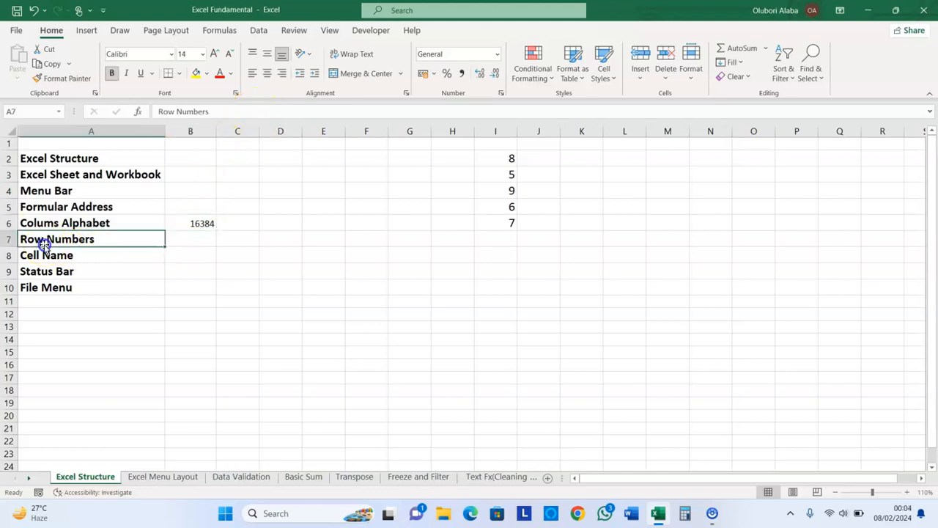
left_click(176, 236)
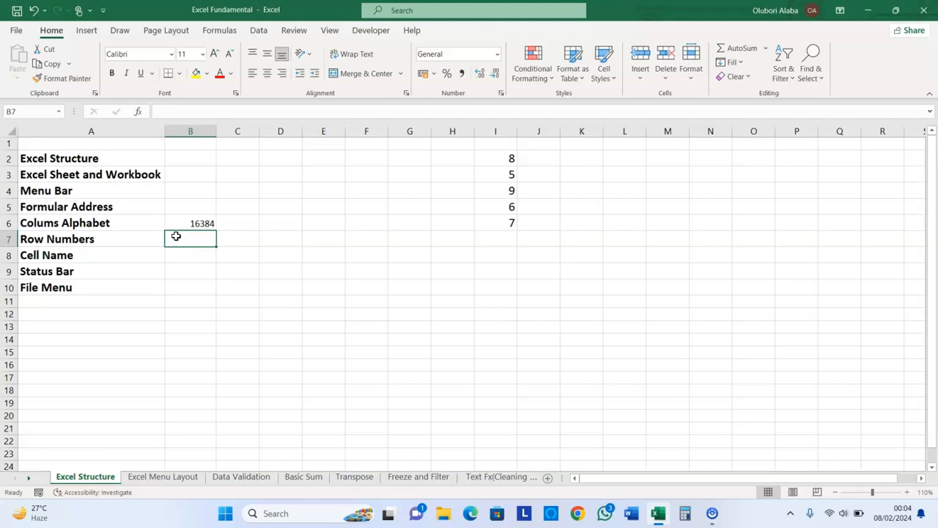
type("=count")
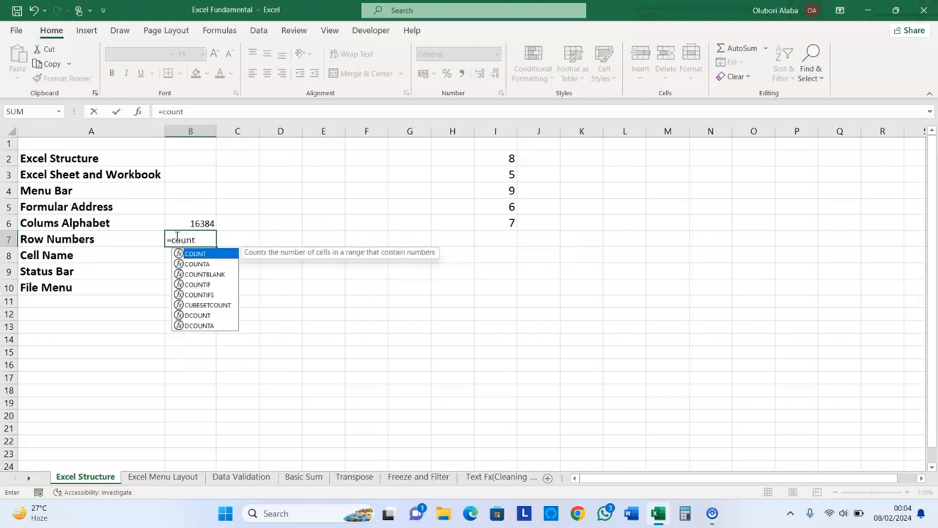
double_click(205, 274)
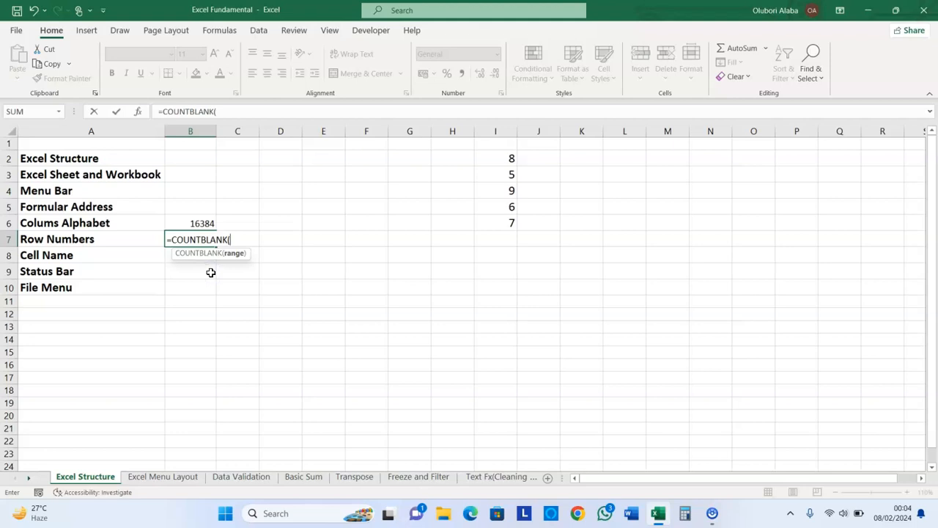
left_click(78, 125)
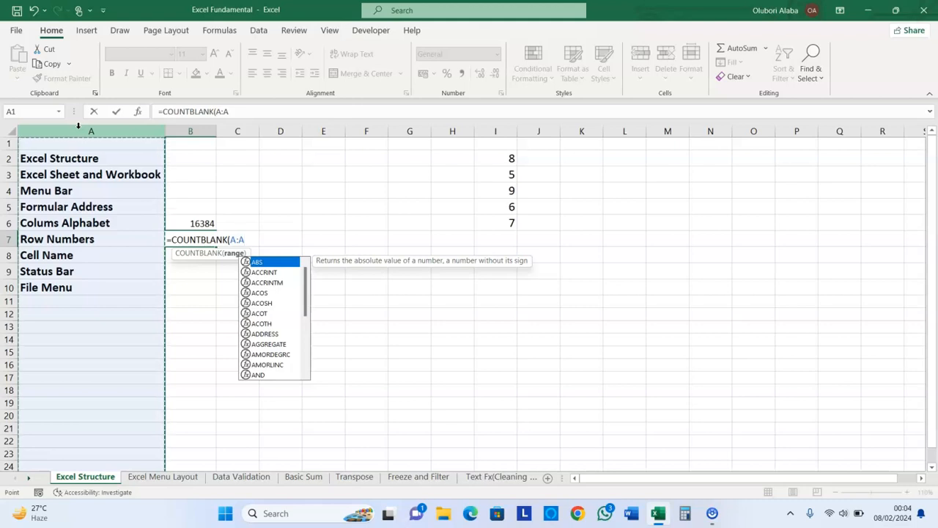
key("Return")
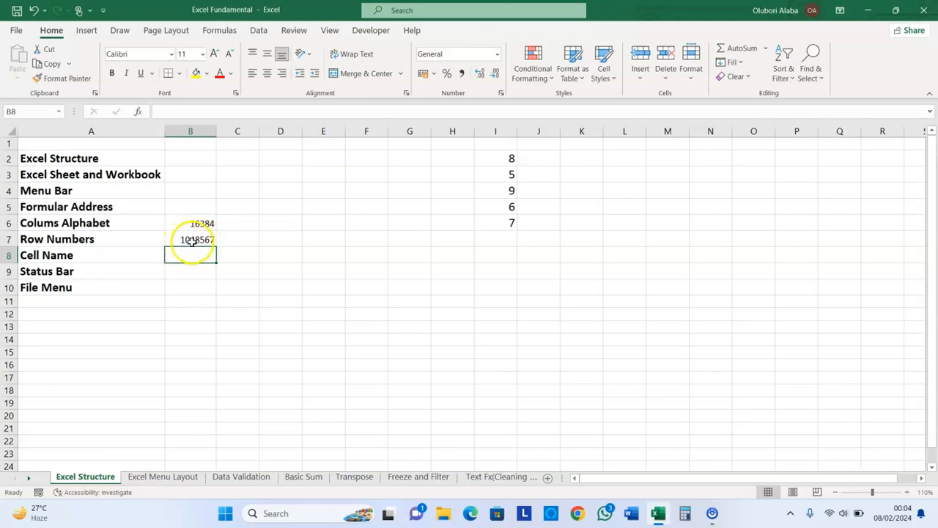
left_click(195, 240)
left_click(169, 248)
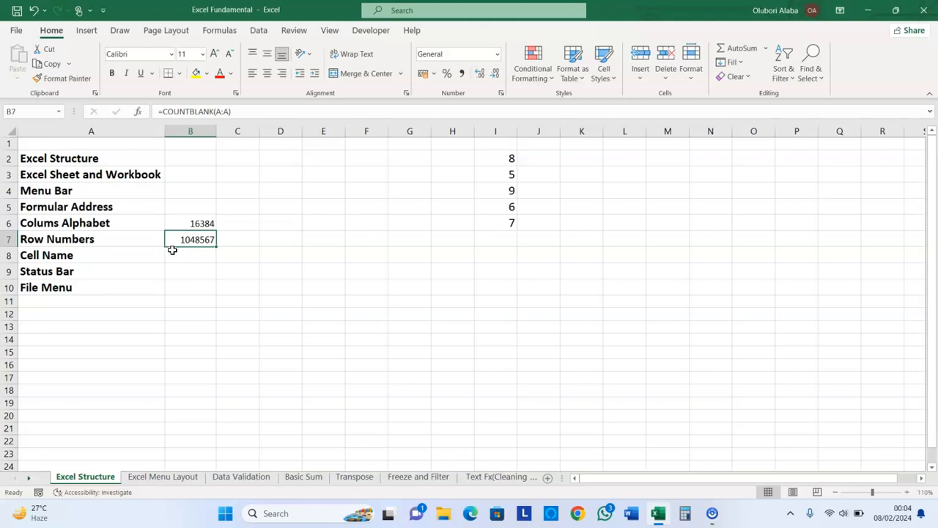
left_click(192, 255)
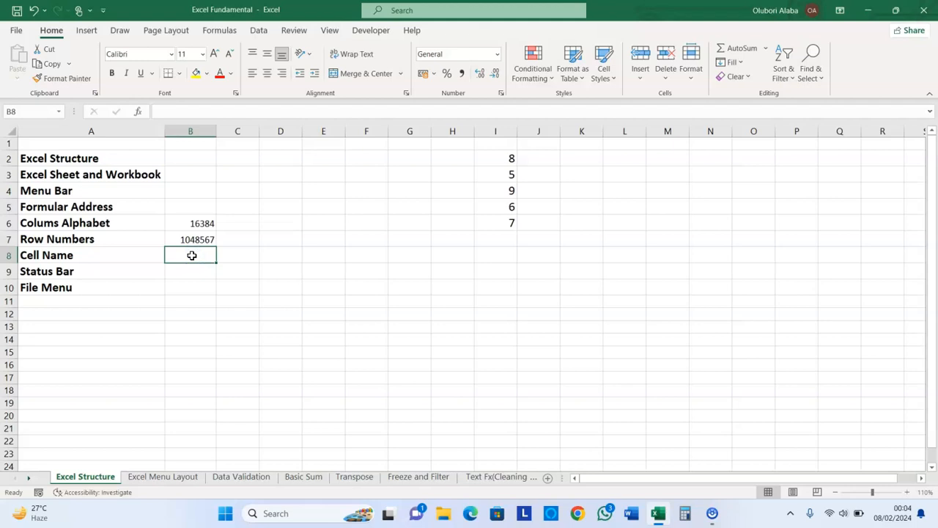
- Examine the Cell Name topic by comparing the cell references shown for E7, D4, F4 and G11
left_click(51, 256)
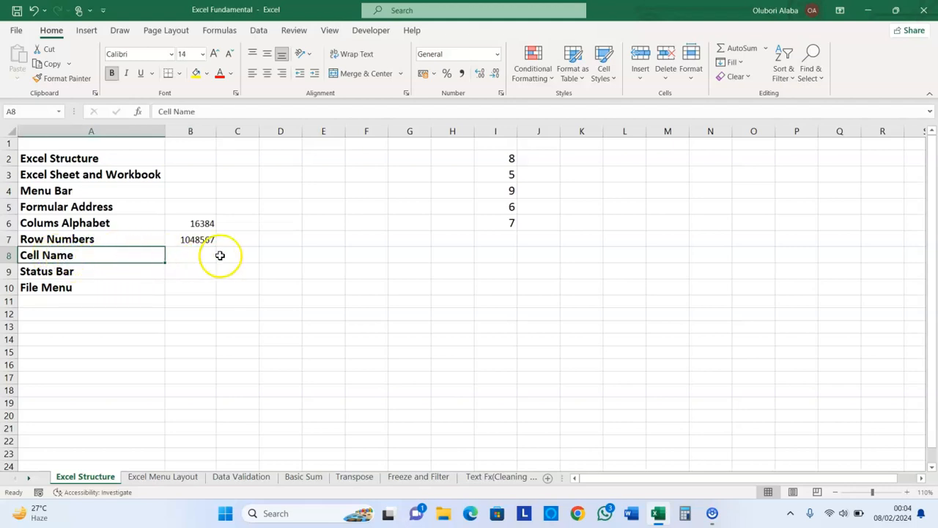
left_click(329, 238)
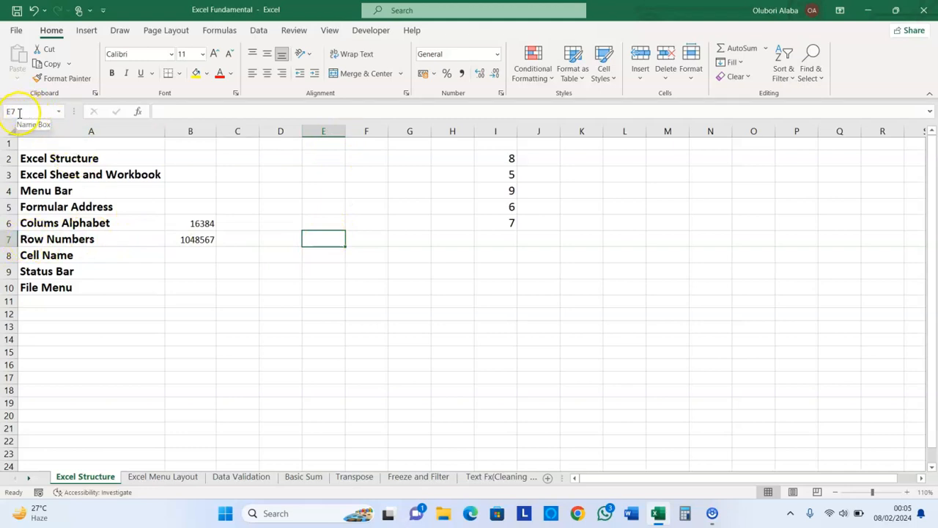
left_click(297, 218)
left_click(291, 190)
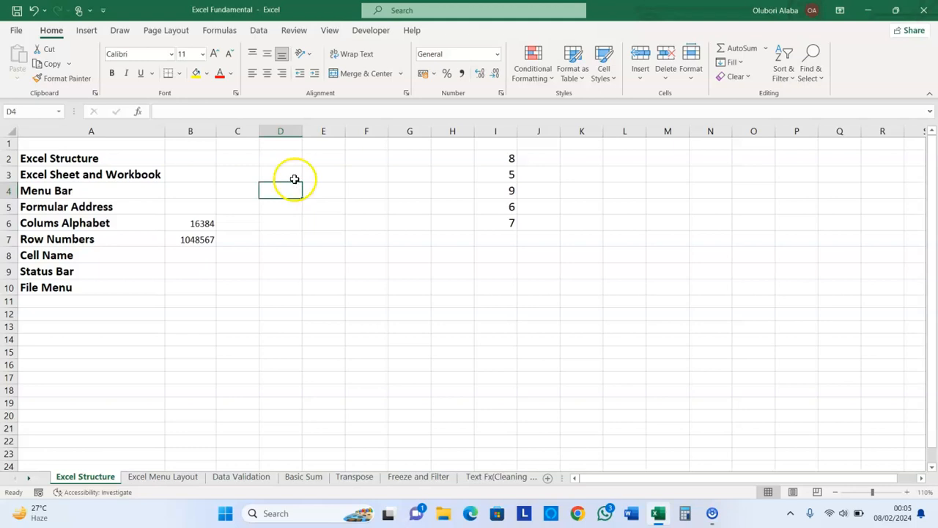
left_click(361, 191)
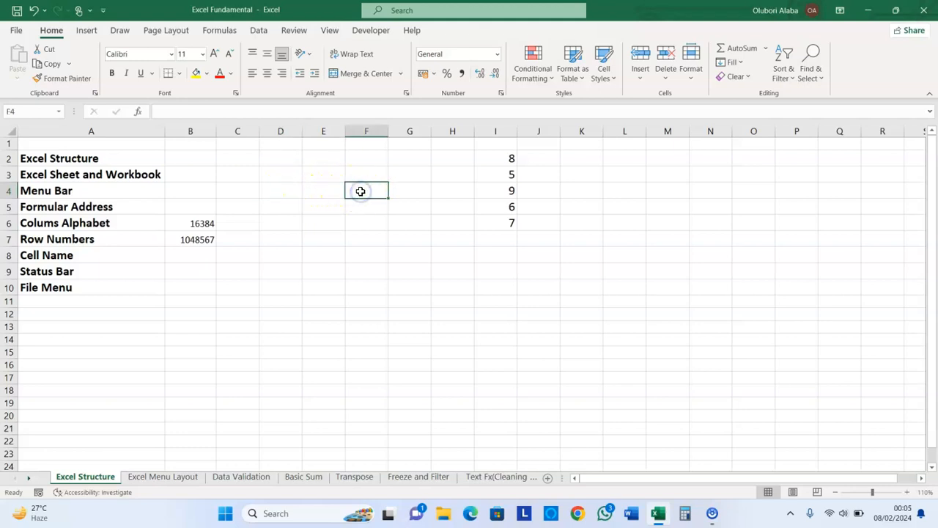
left_click(421, 301)
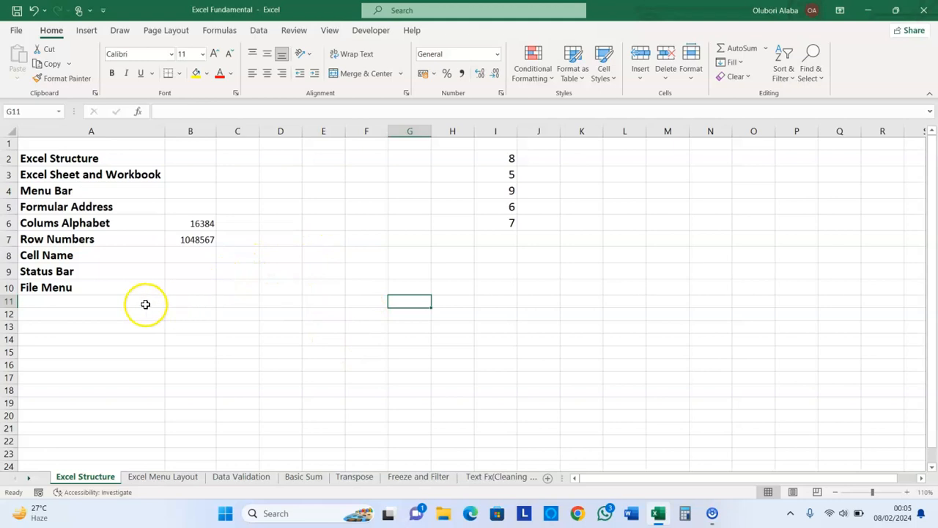
- For the Status Bar topic, examine the average, count and sum of I2:I6 and the status bar customization options
left_click(62, 273)
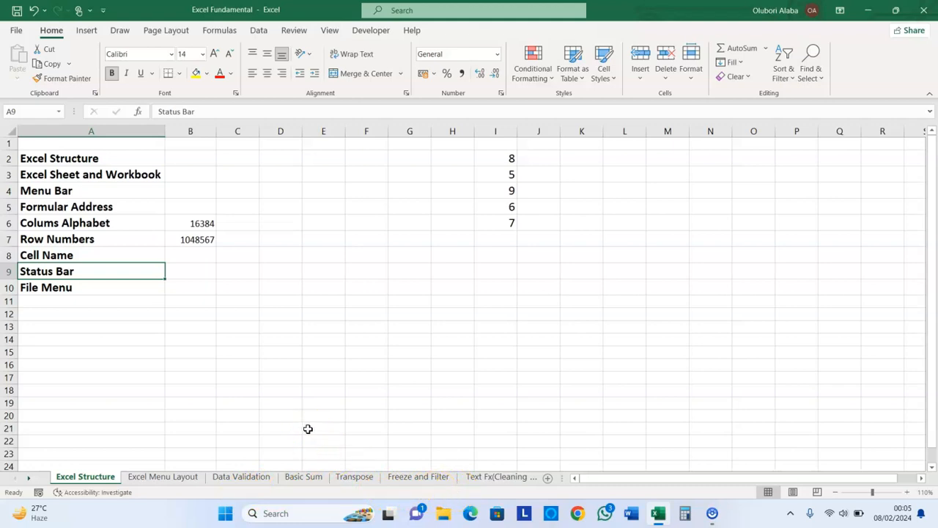
left_click(499, 162)
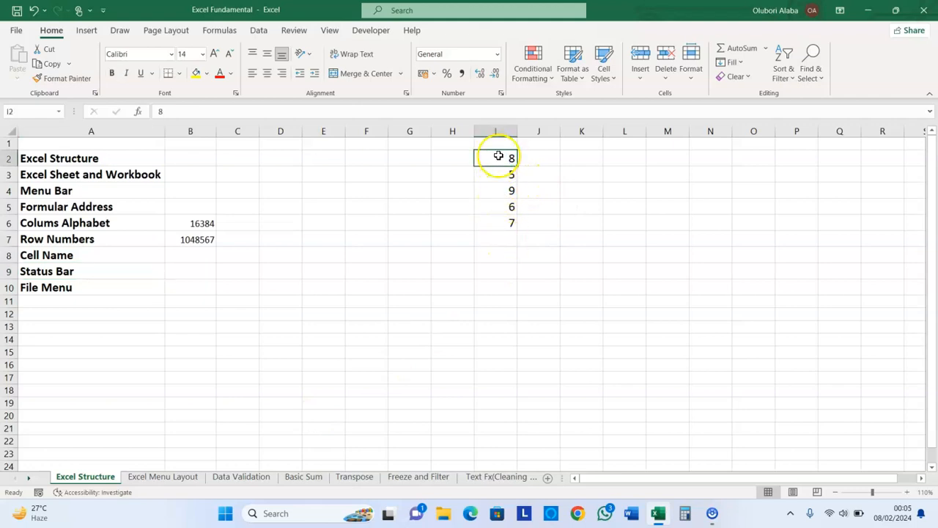
left_click_drag(499, 156, 502, 221)
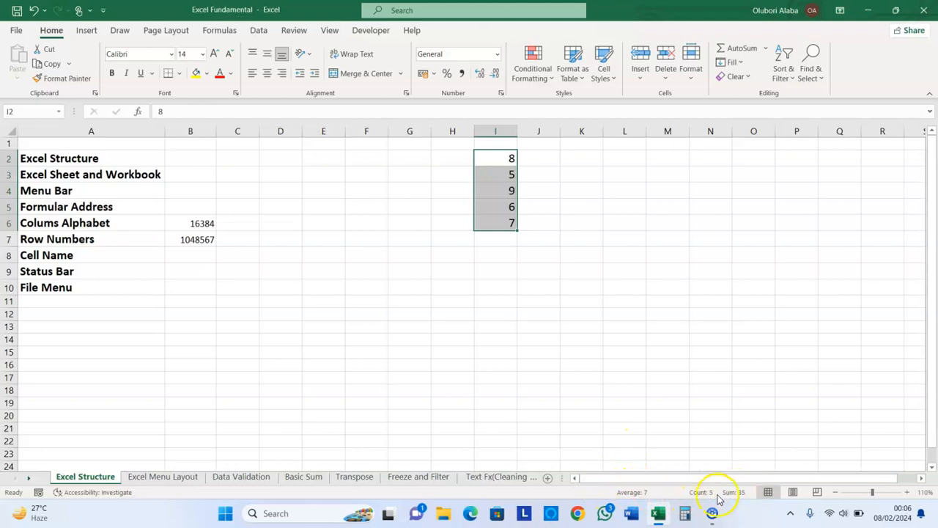
right_click(599, 492)
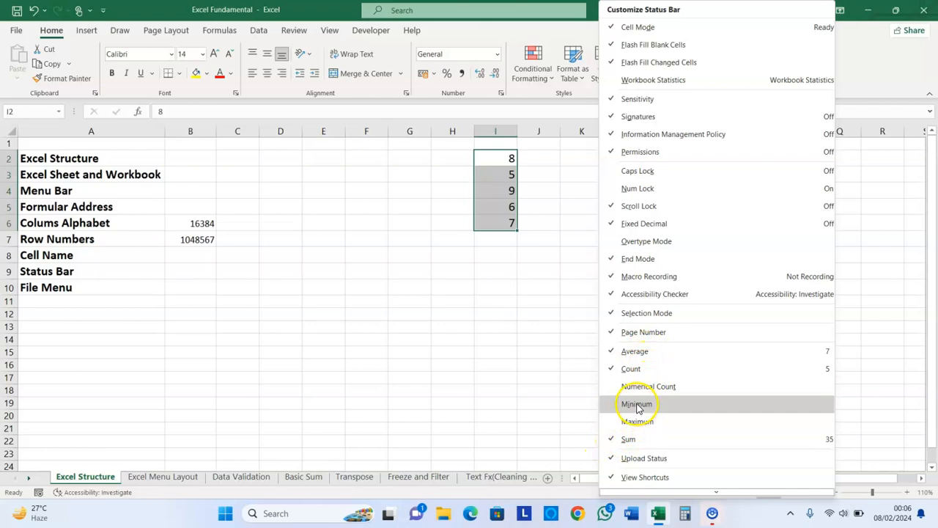
left_click(544, 419)
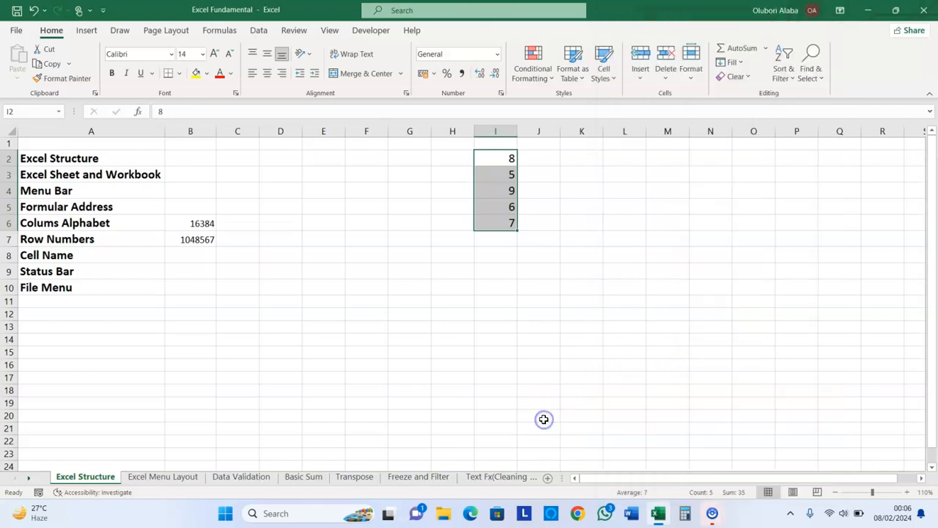
- Zoom the Excel Structure worksheet out, and back in to 120%
left_click(838, 492)
left_click(838, 492)
left_click(838, 492)
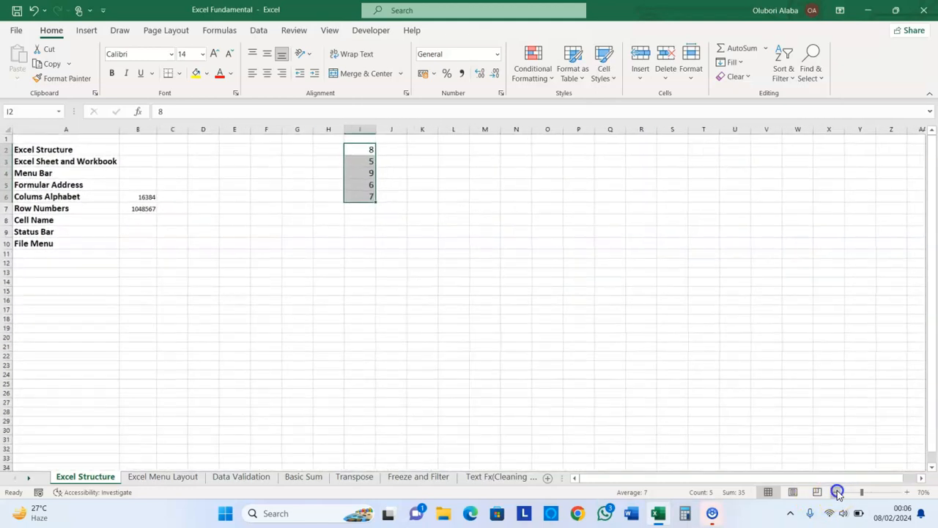
left_click(837, 493)
left_click(907, 493)
left_click(906, 492)
left_click(907, 493)
left_click(907, 493)
left_click(907, 493)
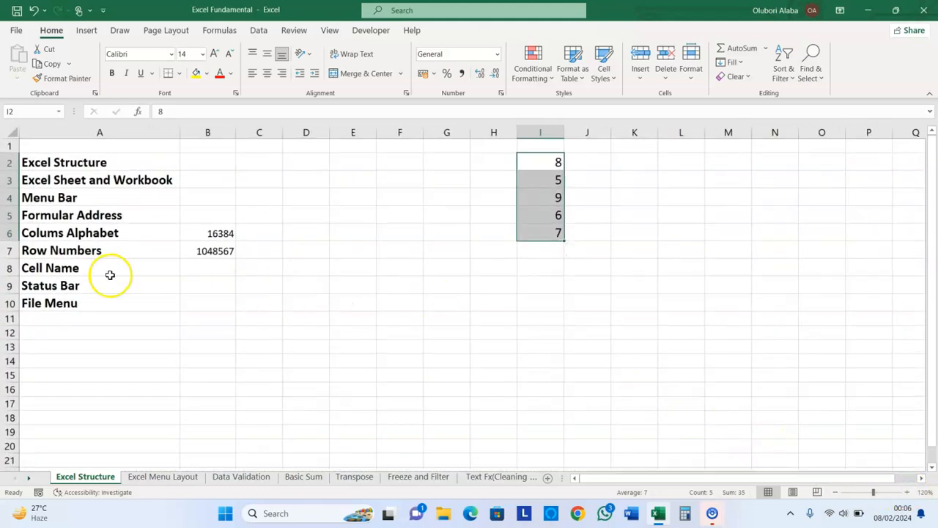
- For the File Menu topic, review the start and workbook information pages, and save the workbook
left_click(63, 303)
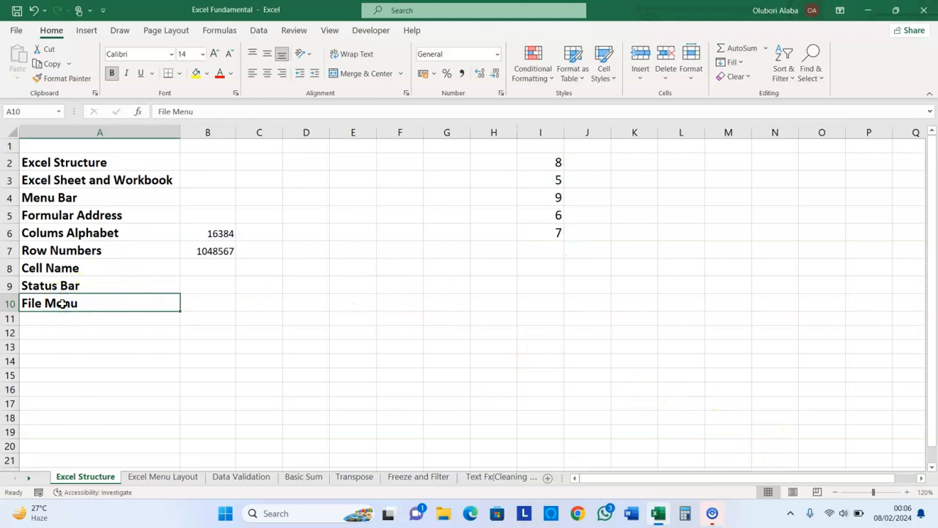
left_click(17, 30)
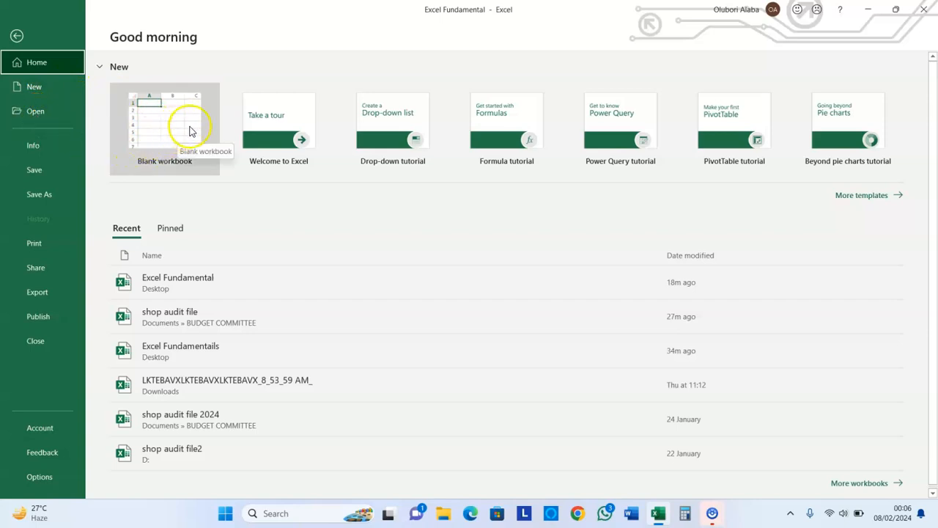
left_click(35, 148)
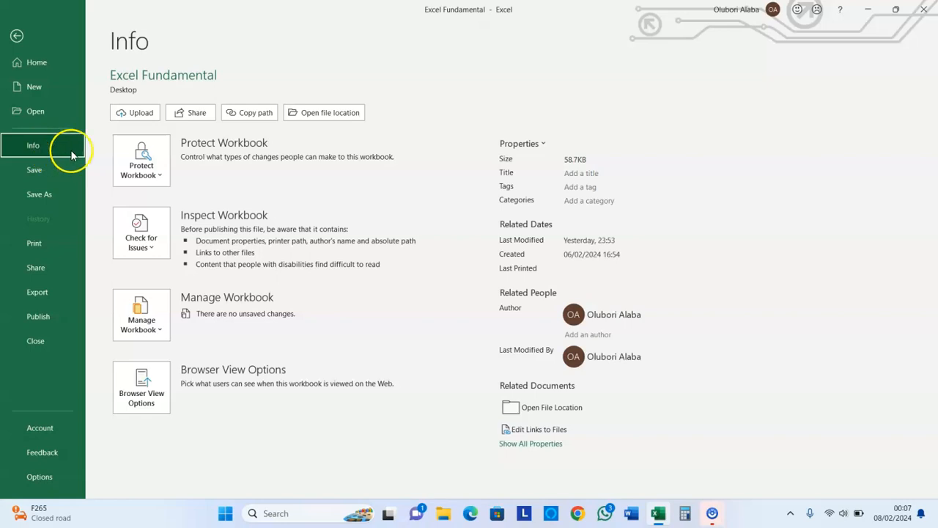
left_click(40, 172)
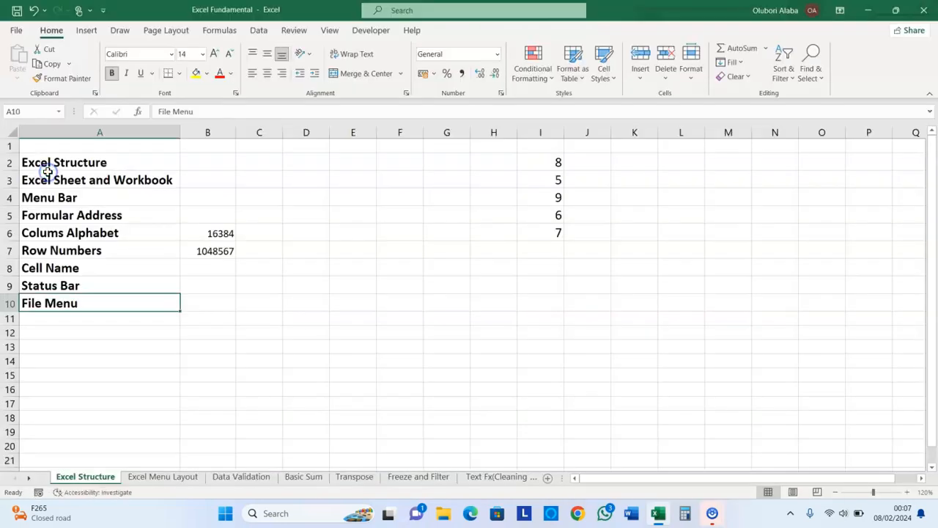
left_click(14, 31)
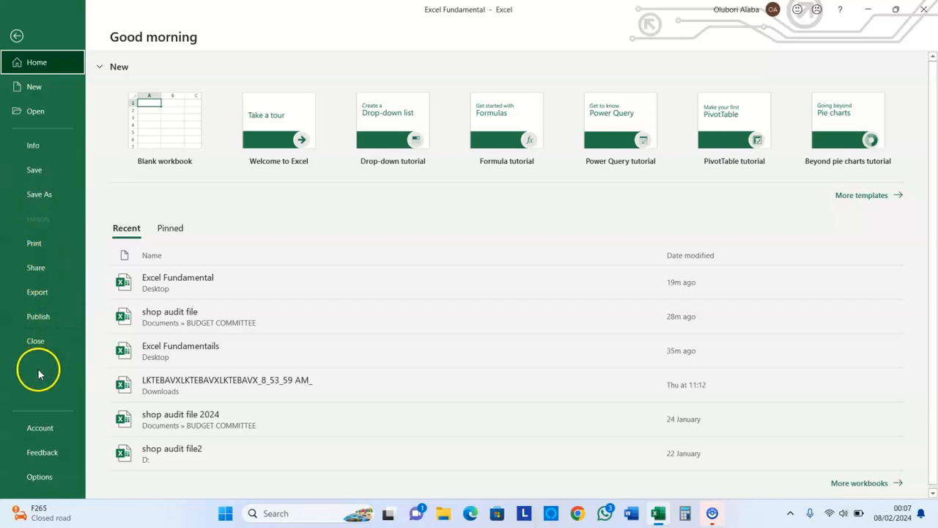
left_click(17, 36)
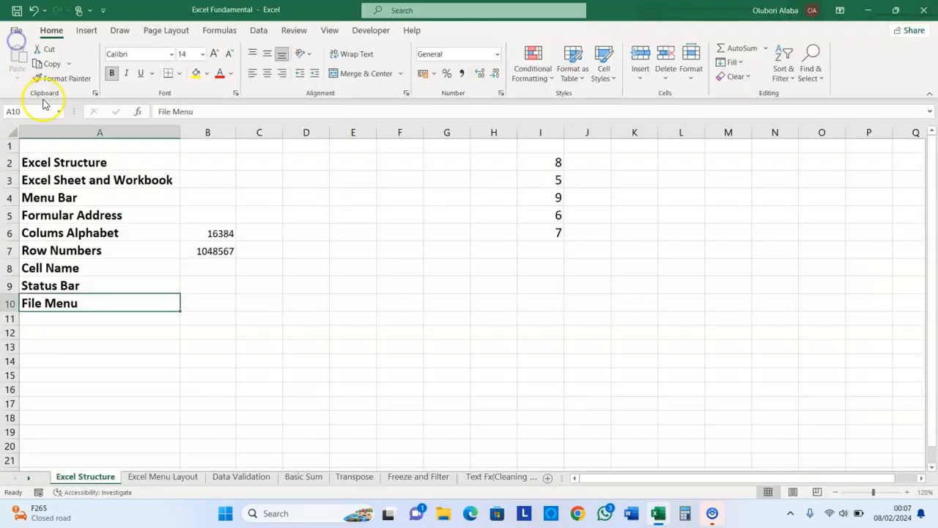
- On the Excel Menu Layout sheet, examine the Insert, Page Layout and Formulas commands alongside their descriptions
left_click(162, 478)
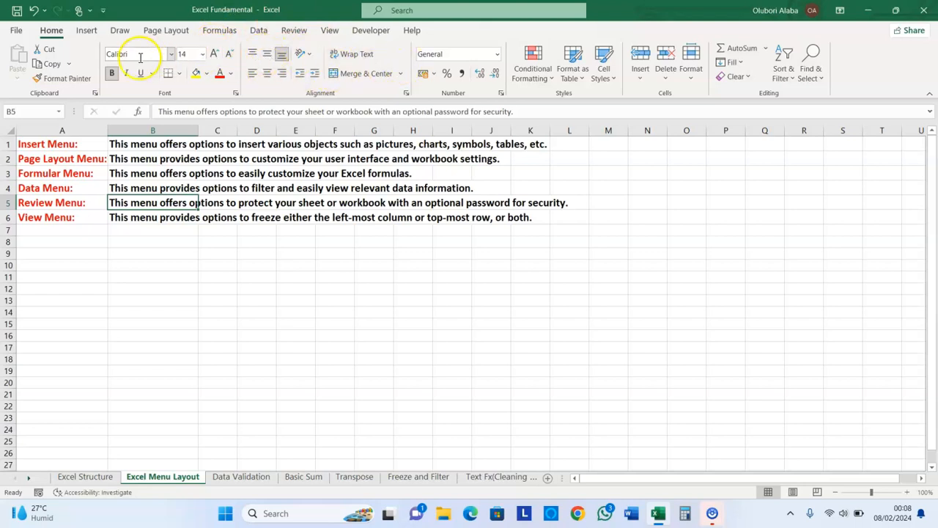
left_click(85, 31)
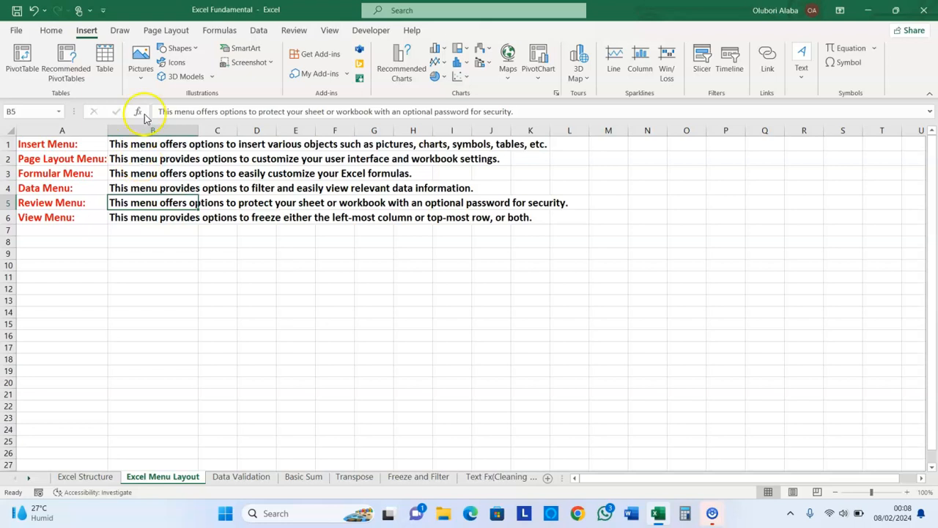
left_click(164, 32)
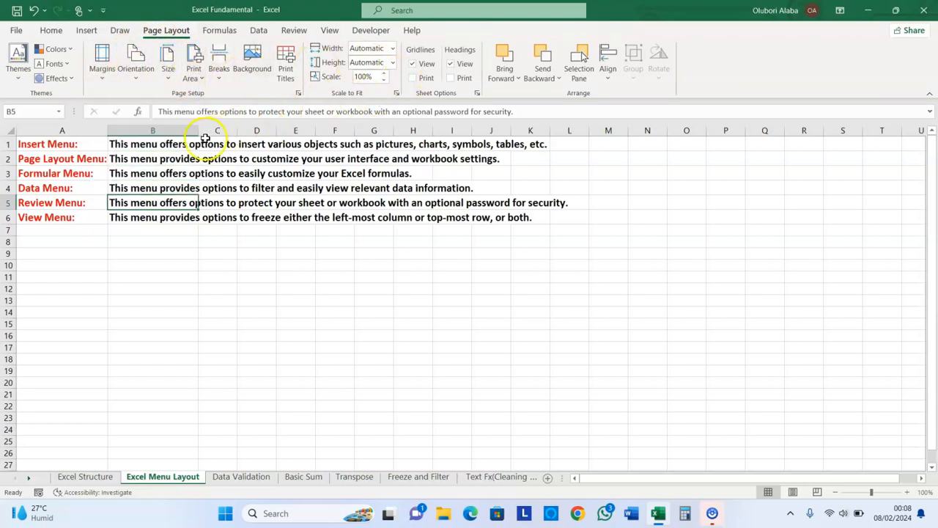
left_click(120, 178)
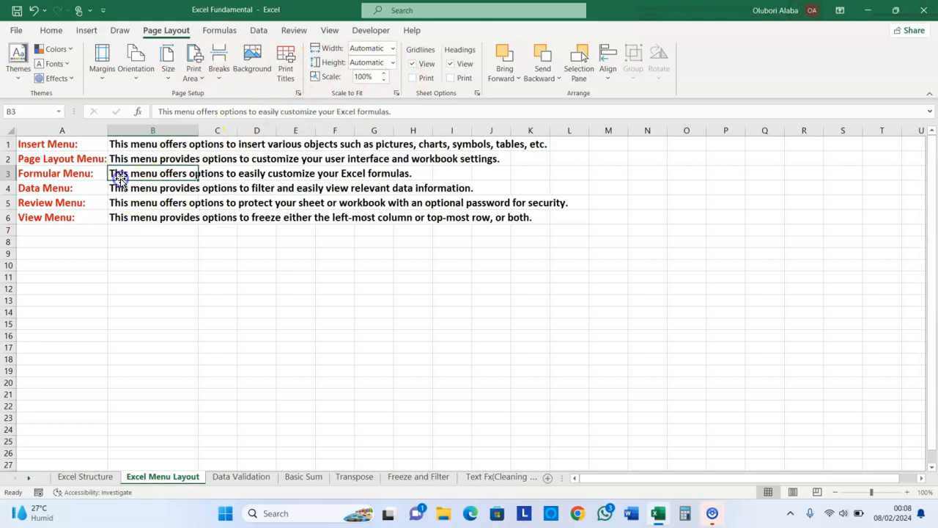
left_click(229, 31)
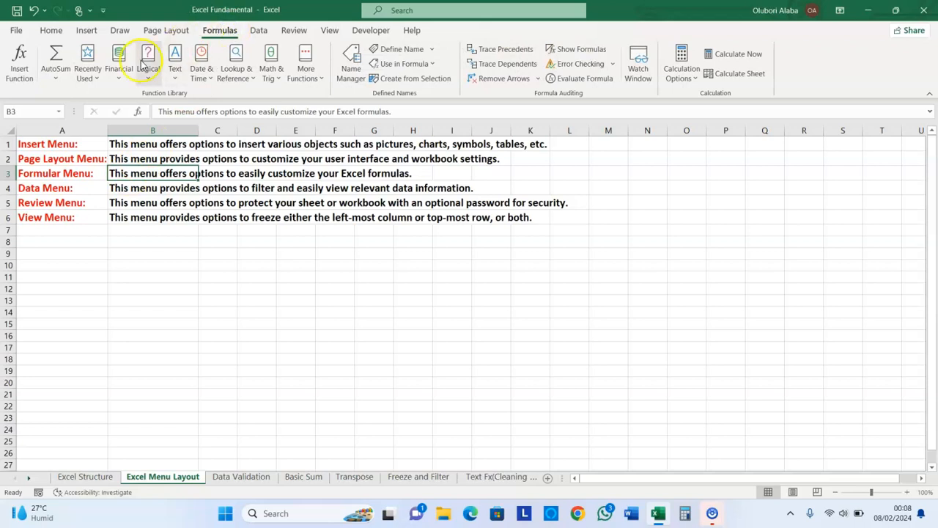
- Examine the Data, Review and View commands alongside their descriptions, and return to the Home commands
left_click(122, 189)
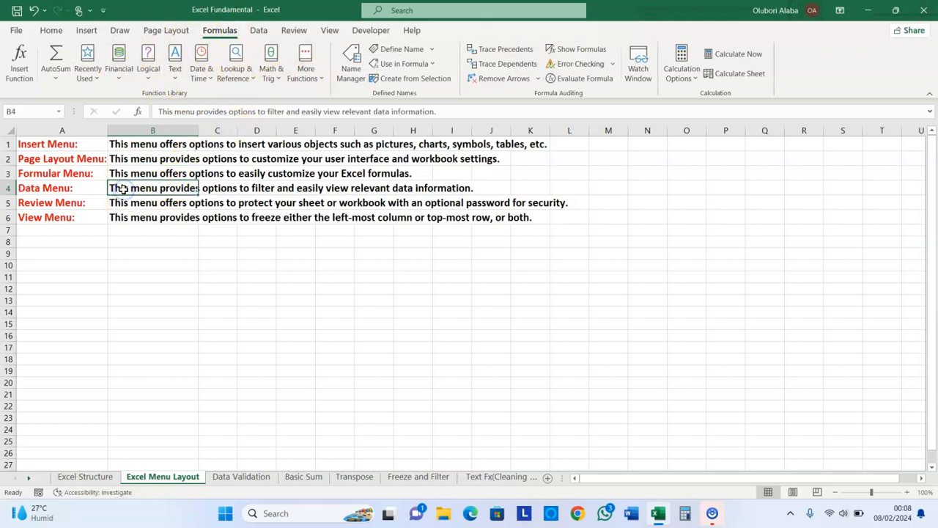
left_click(258, 35)
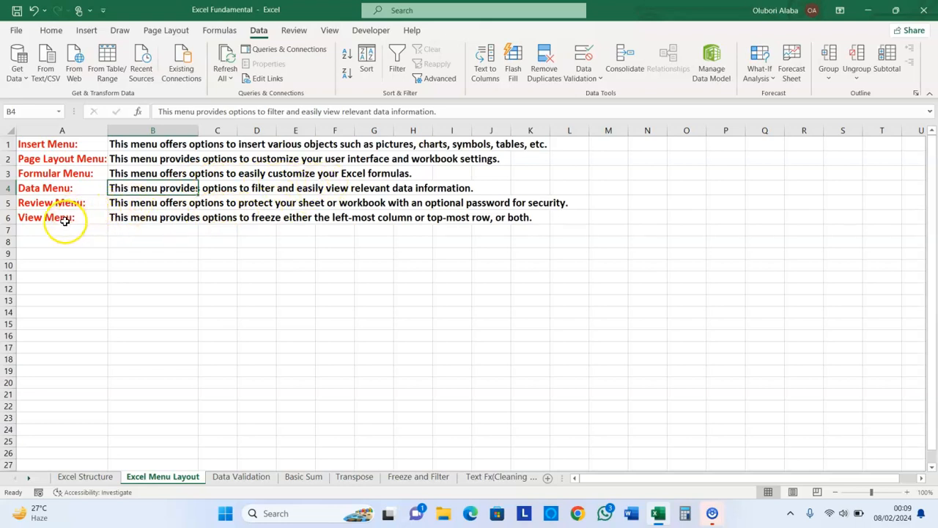
left_click(296, 32)
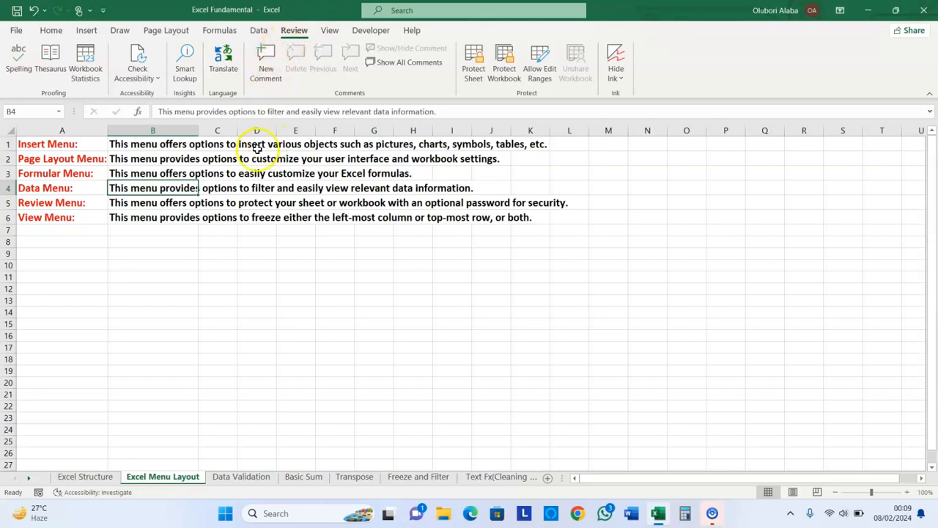
left_click(130, 218)
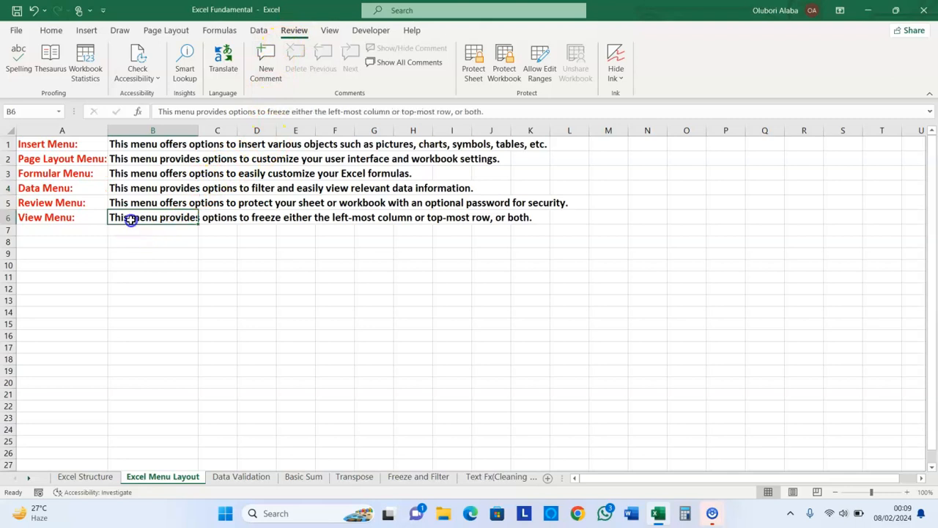
left_click(329, 32)
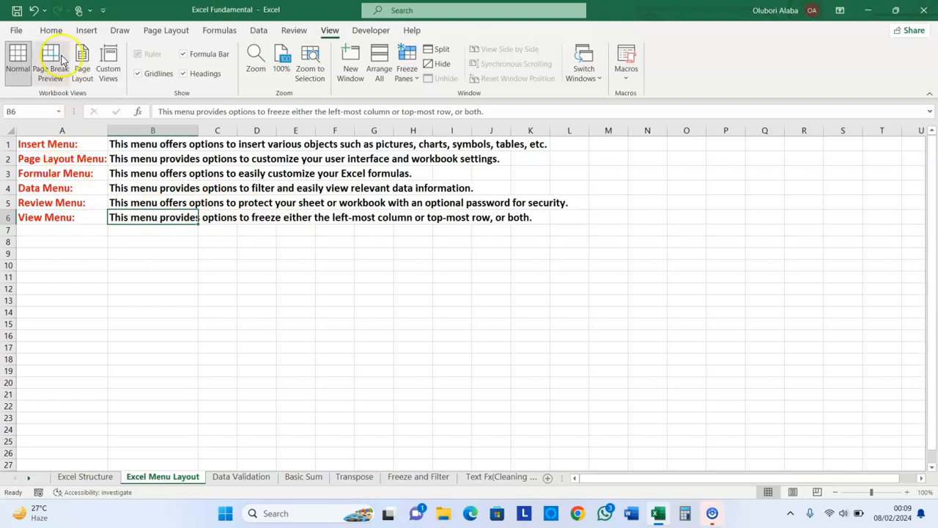
left_click(51, 33)
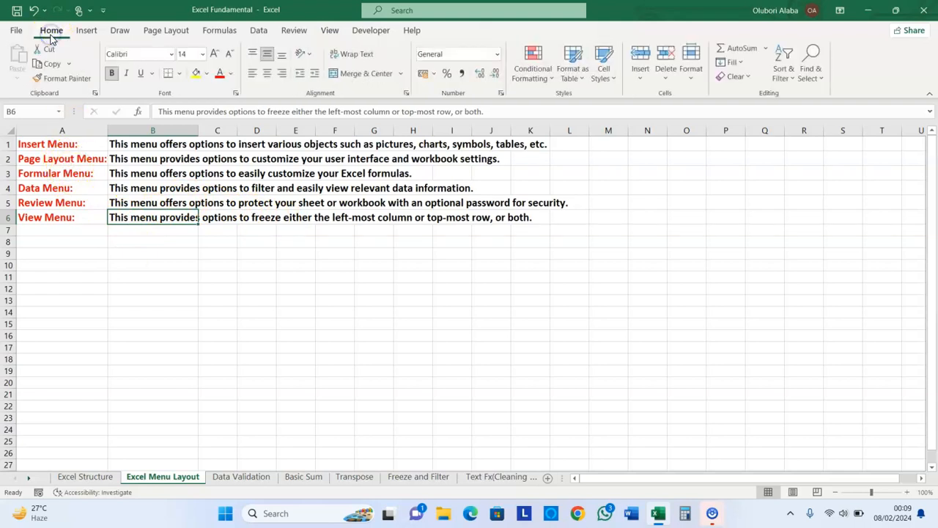
- On the Data Validation sheet, extend the January and February entries under Months down to December in G20
left_click(222, 477)
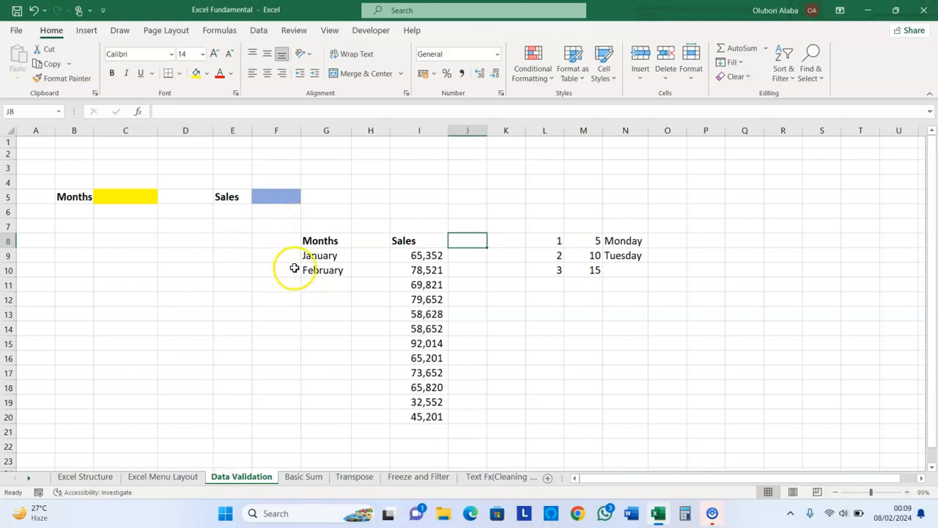
left_click(323, 257)
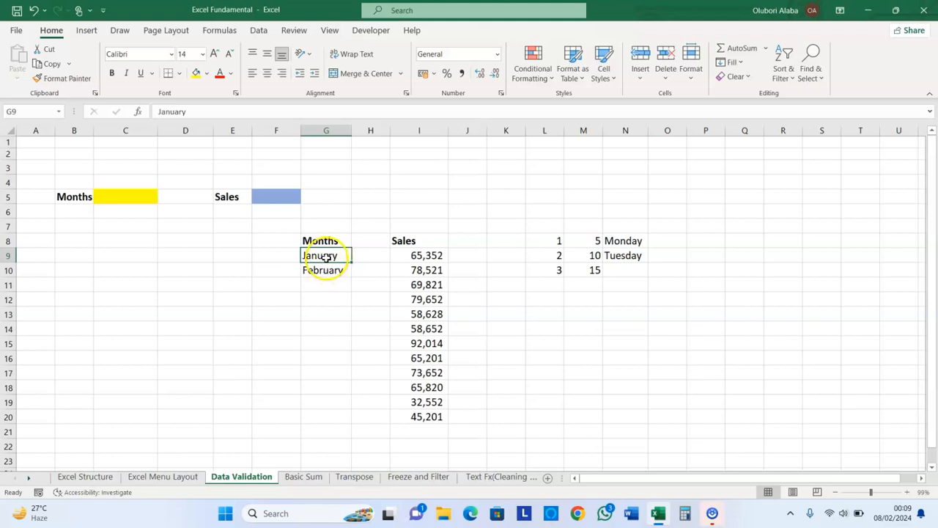
left_click_drag(325, 257, 327, 271)
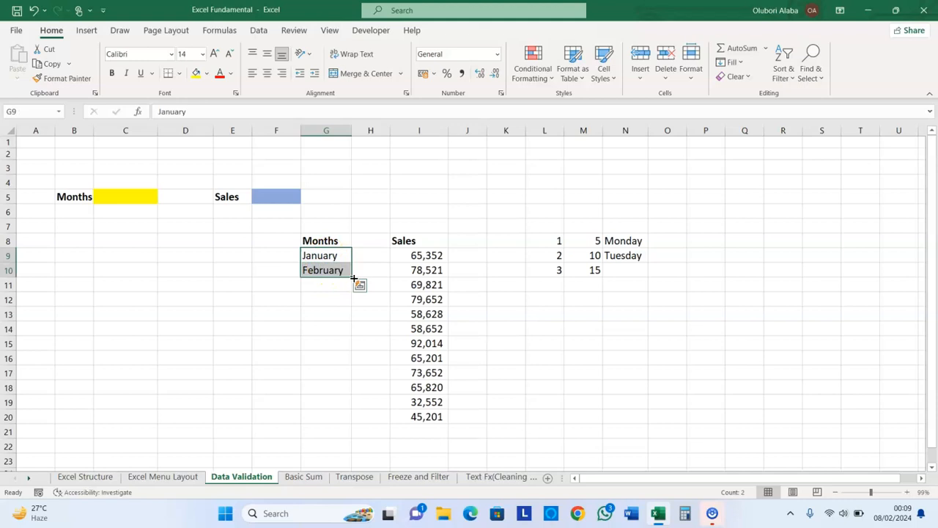
left_click_drag(350, 276, 356, 418)
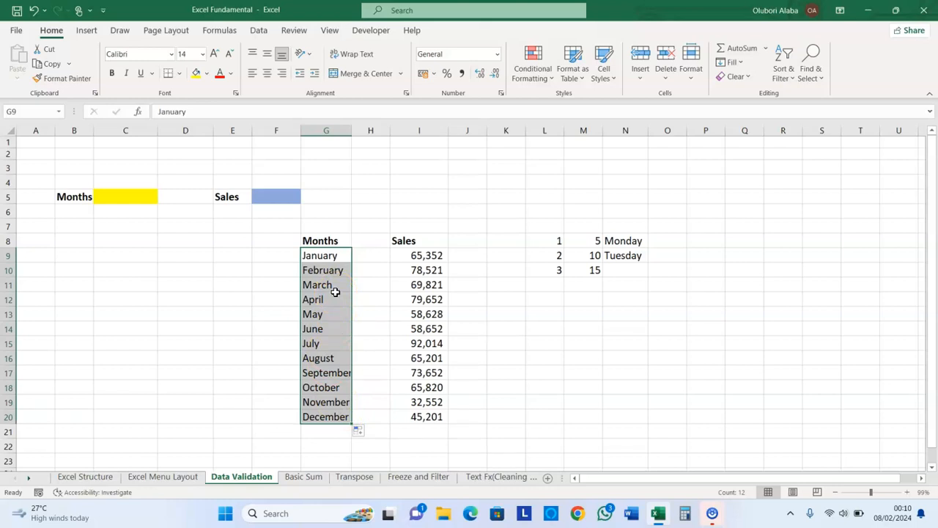
- Extend the number series that starts with 1 in L8 down column L to 99 in L106
left_click(548, 240)
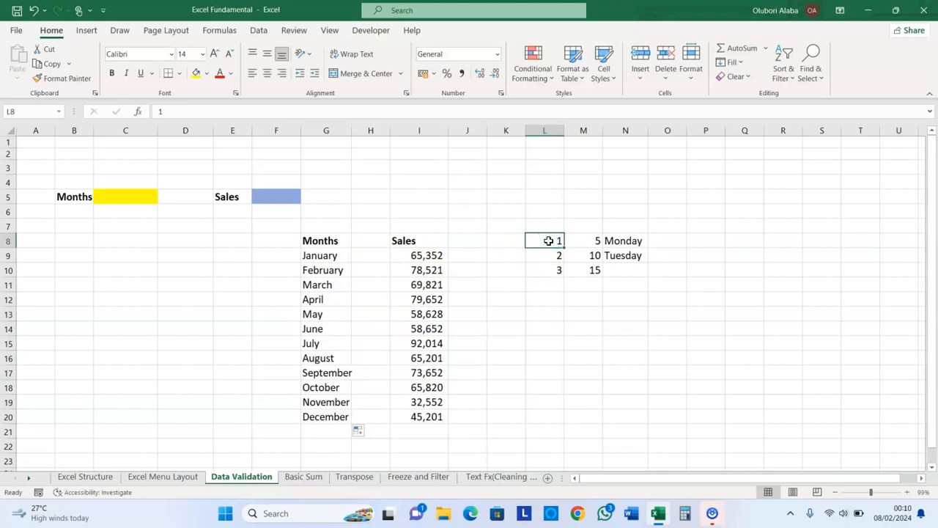
left_click_drag(563, 246, 565, 247)
left_click_drag(551, 241, 597, 519)
left_click_drag(598, 519, 551, 178)
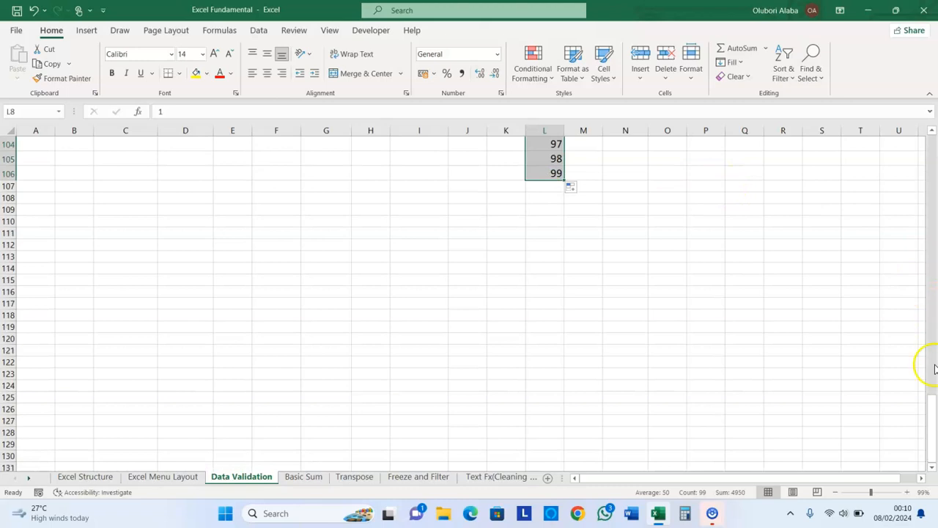
- Extend the Monday and Tuesday entries in column N down to Sunday in N14
left_click_drag(936, 398, 922, 141)
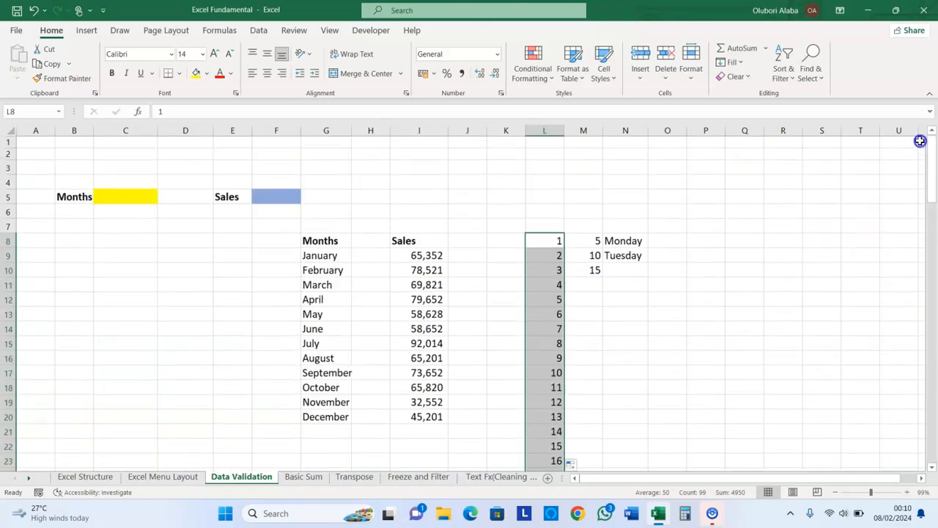
left_click(624, 241)
left_click_drag(624, 242, 650, 341)
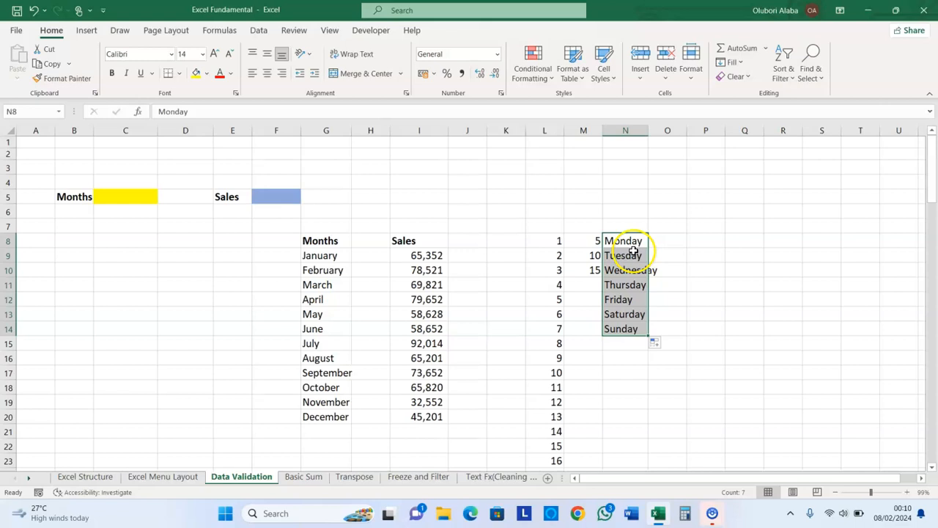
- Extend the 5, 10, 15 number series in column M down to row 29
left_click_drag(586, 241, 590, 272)
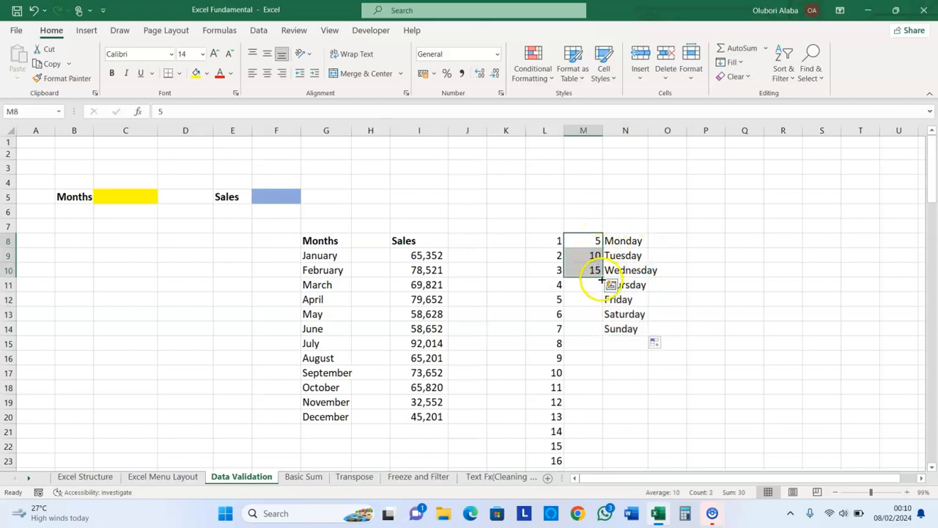
left_click_drag(603, 279, 620, 381)
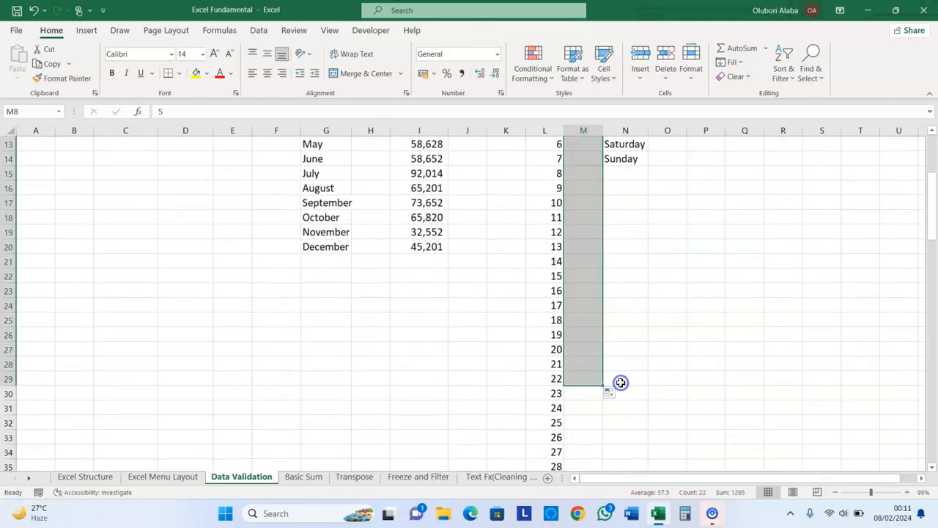
left_click_drag(932, 211, 933, 143)
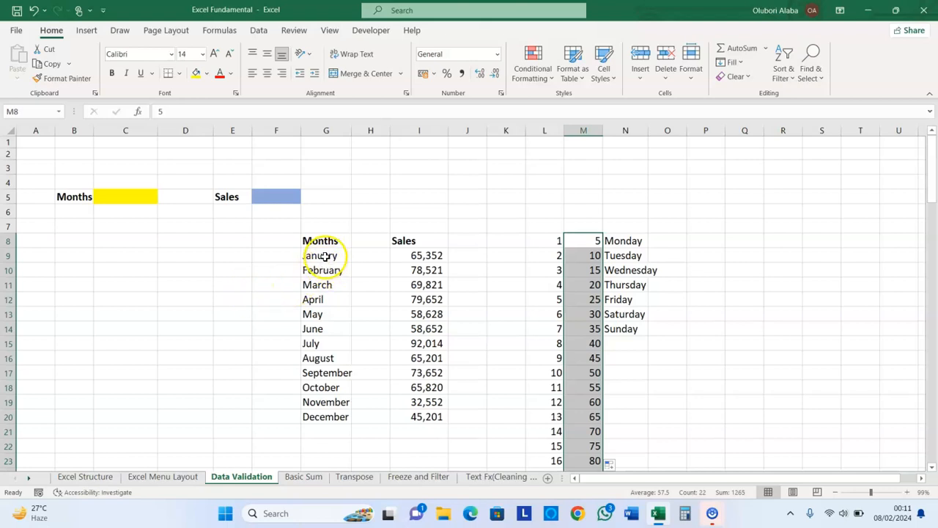
- Add List data validation to the yellow Months cell C5, using the month names in G9:G20 as the source
left_click(420, 256)
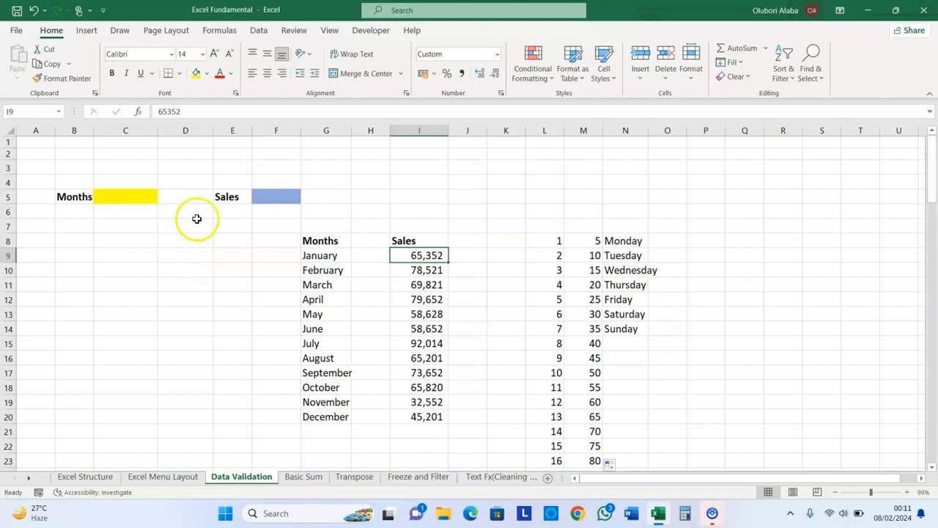
left_click_drag(314, 256, 319, 399)
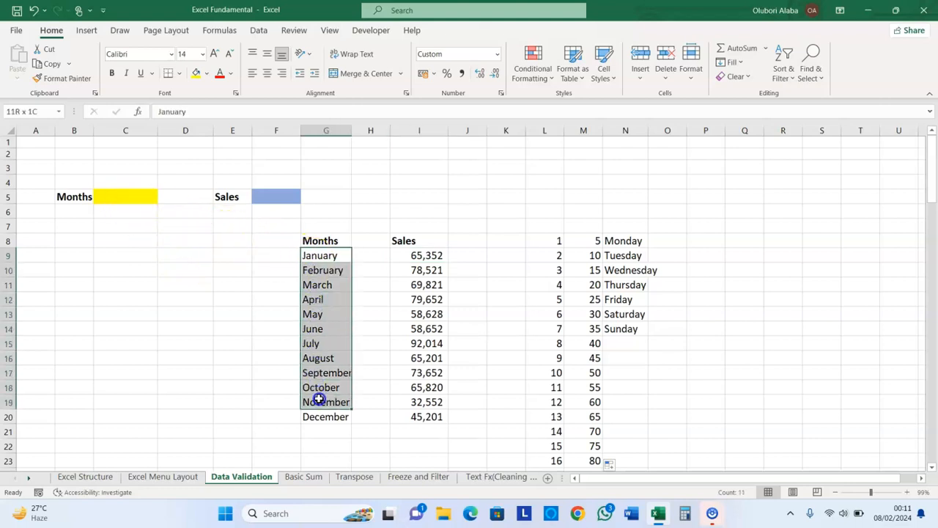
left_click(129, 202)
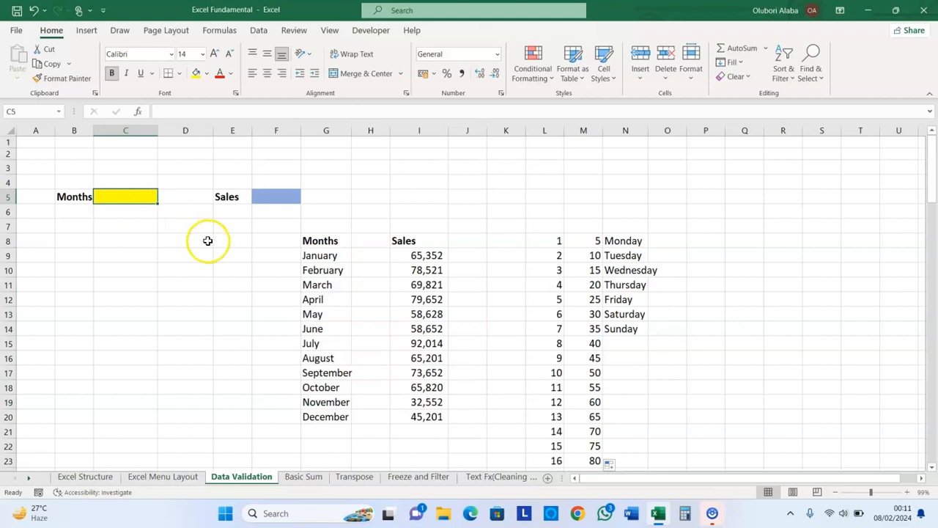
left_click(258, 30)
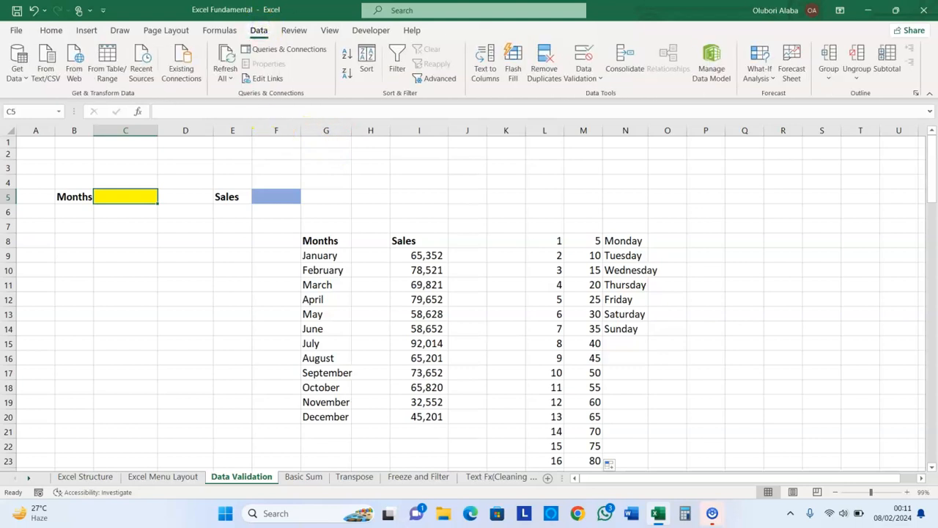
left_click(586, 77)
left_click(595, 97)
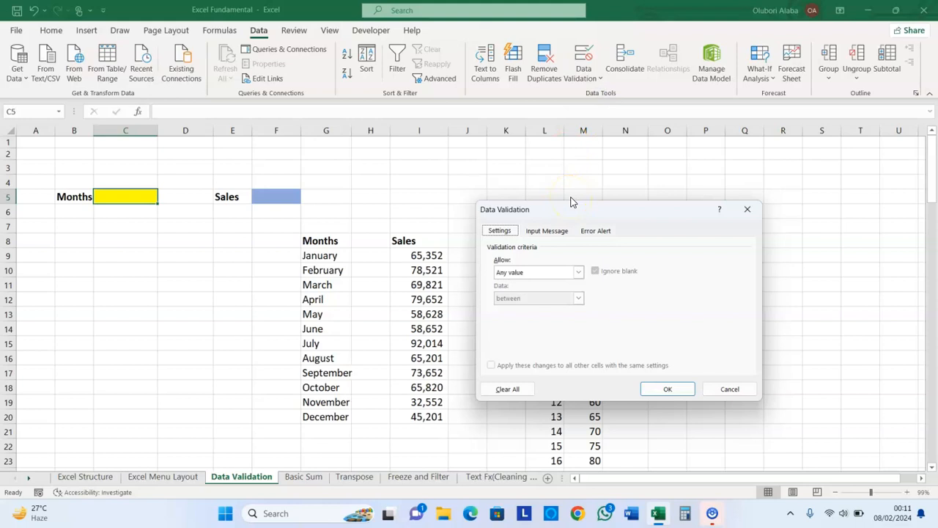
left_click(578, 273)
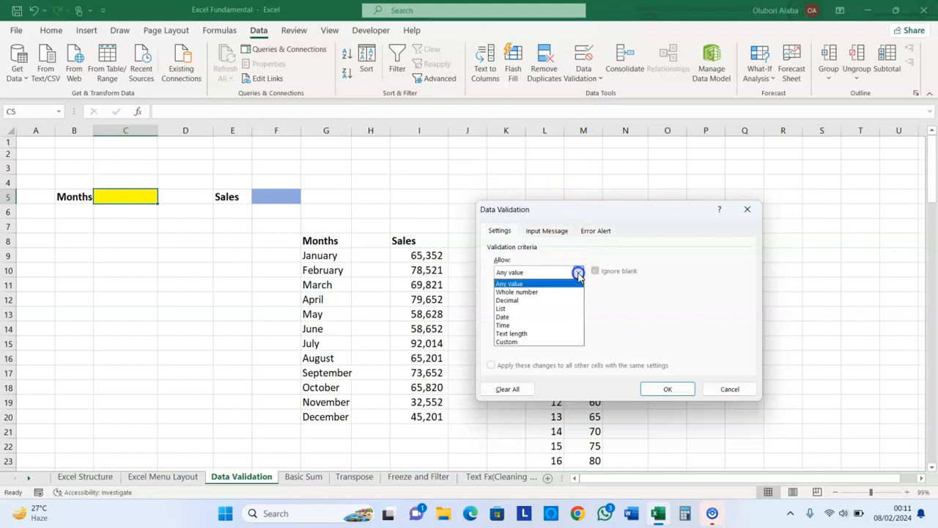
left_click(514, 308)
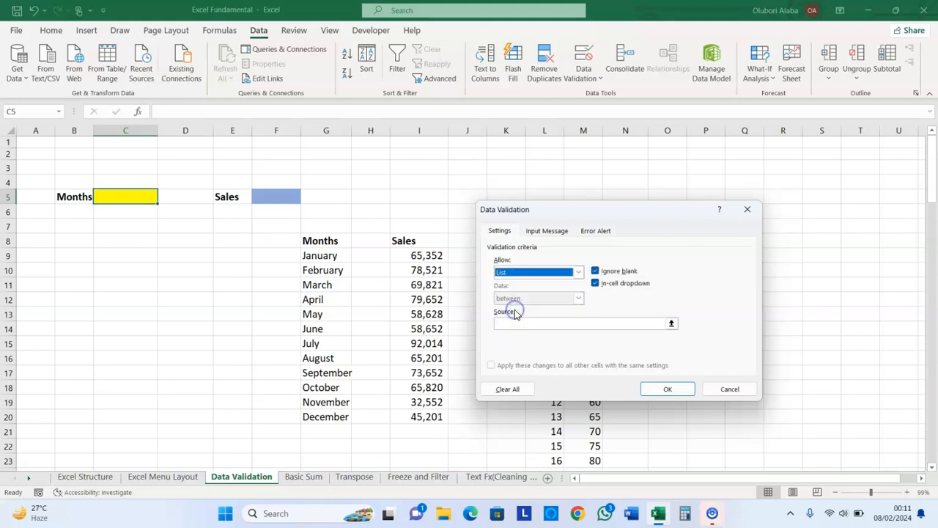
left_click(514, 324)
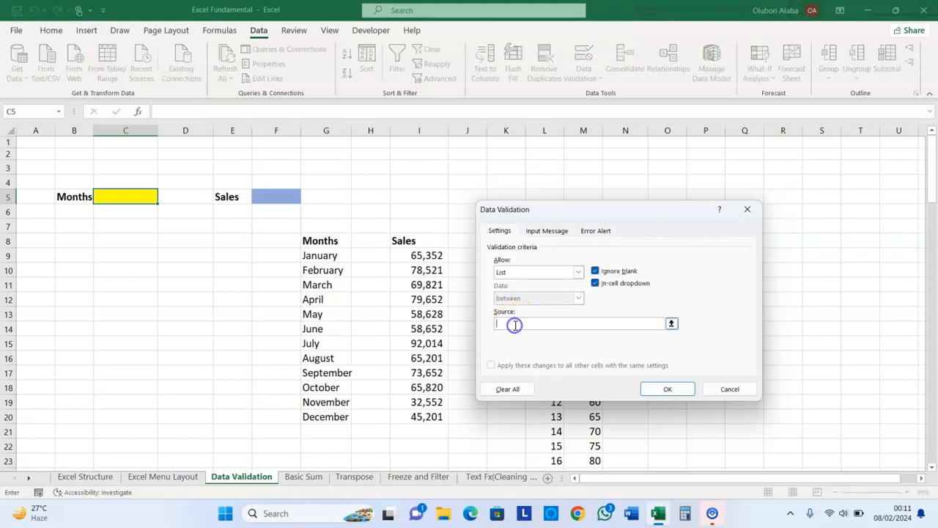
left_click(314, 257)
left_click_drag(314, 257, 319, 414)
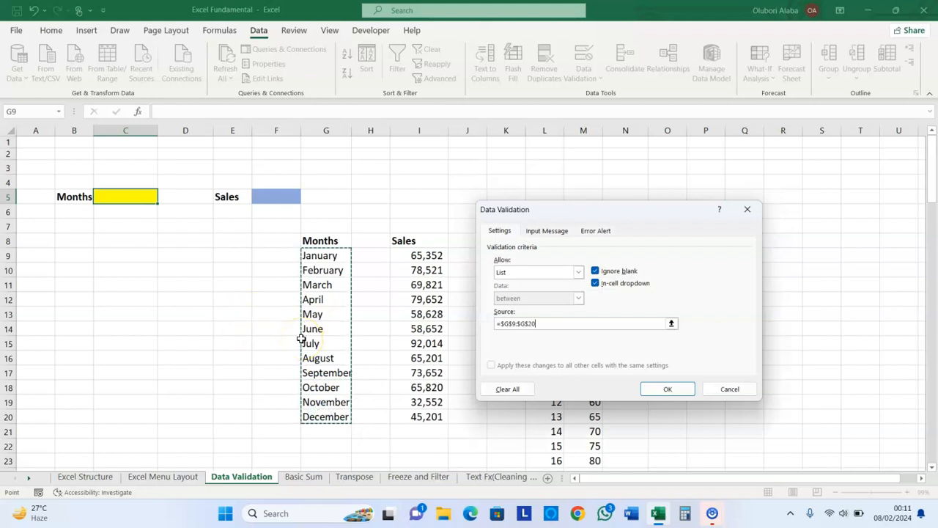
left_click(662, 398)
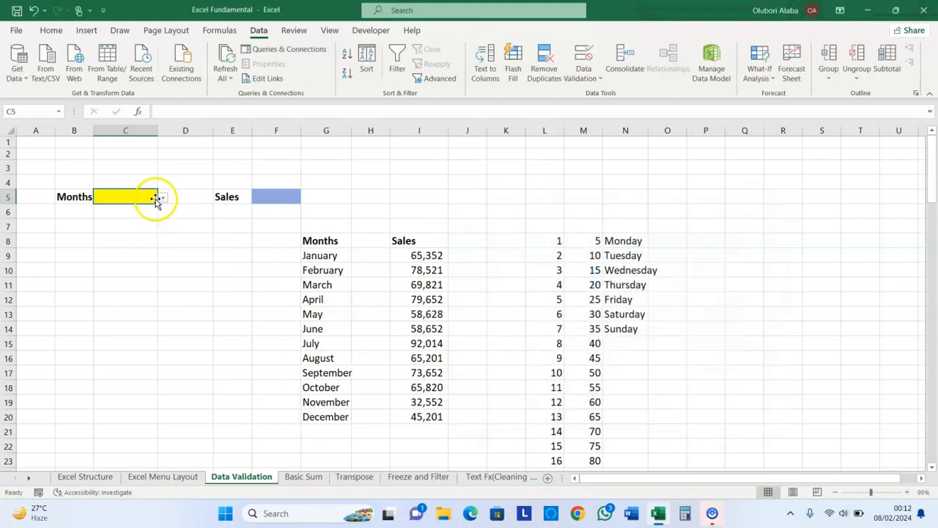
- Test the month list in C5 with June, November, February and July, and leave November selected
left_click(163, 199)
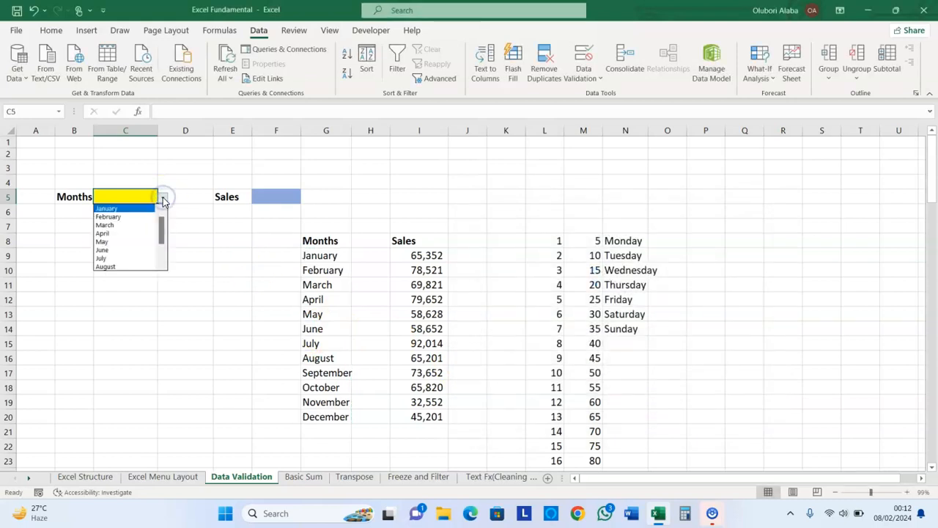
left_click(161, 251)
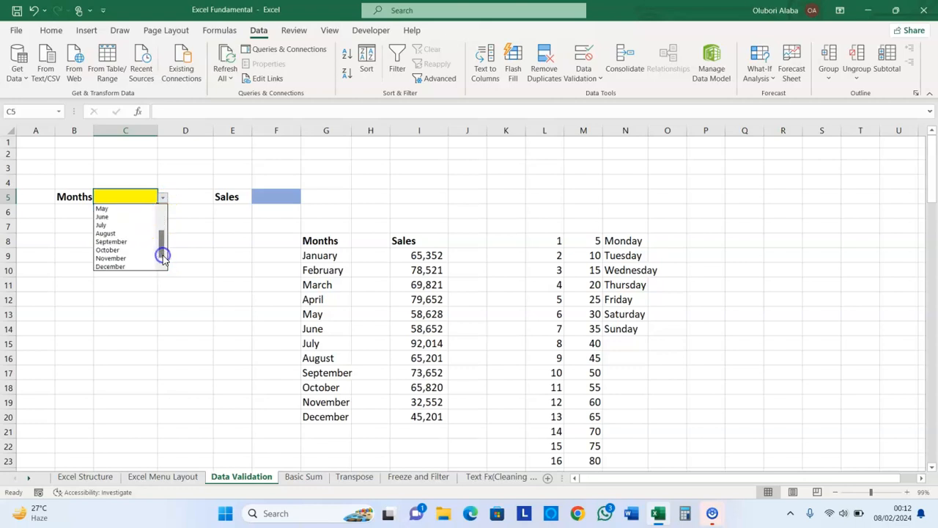
left_click(102, 217)
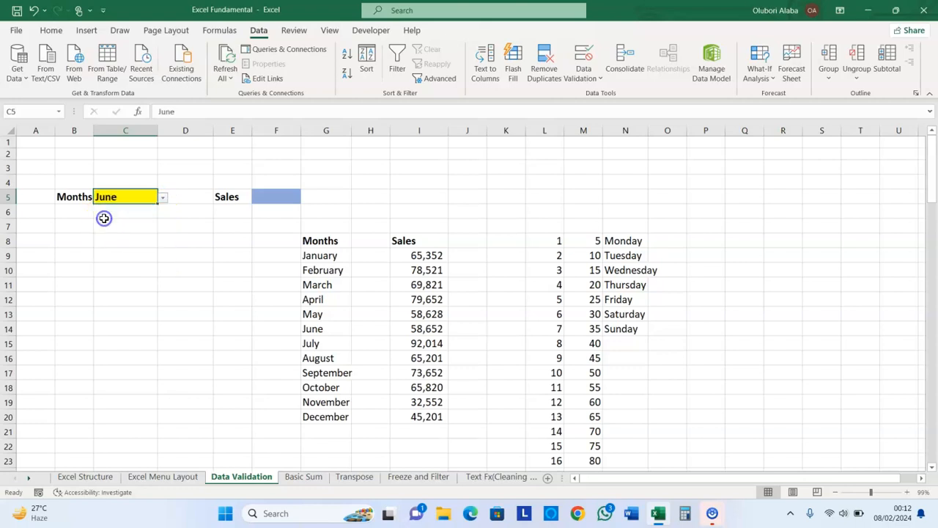
left_click(163, 198)
left_click(121, 257)
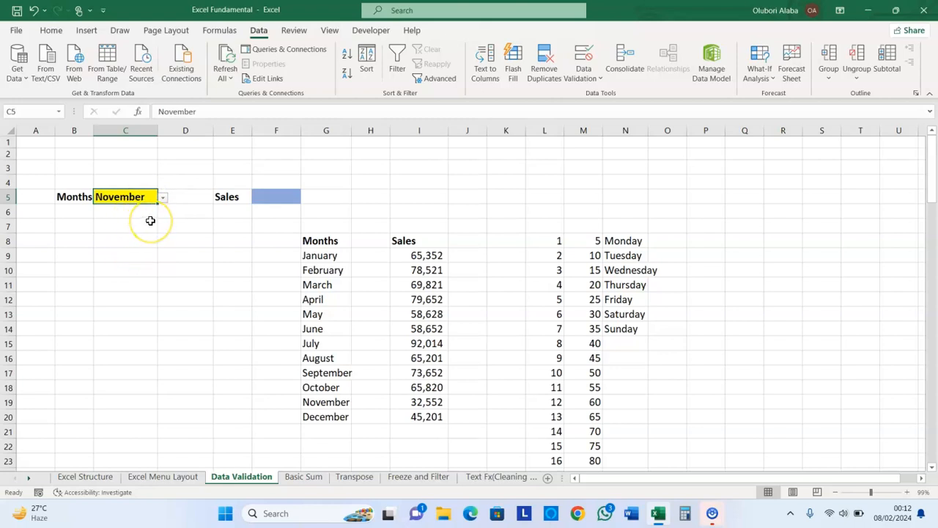
left_click(163, 202)
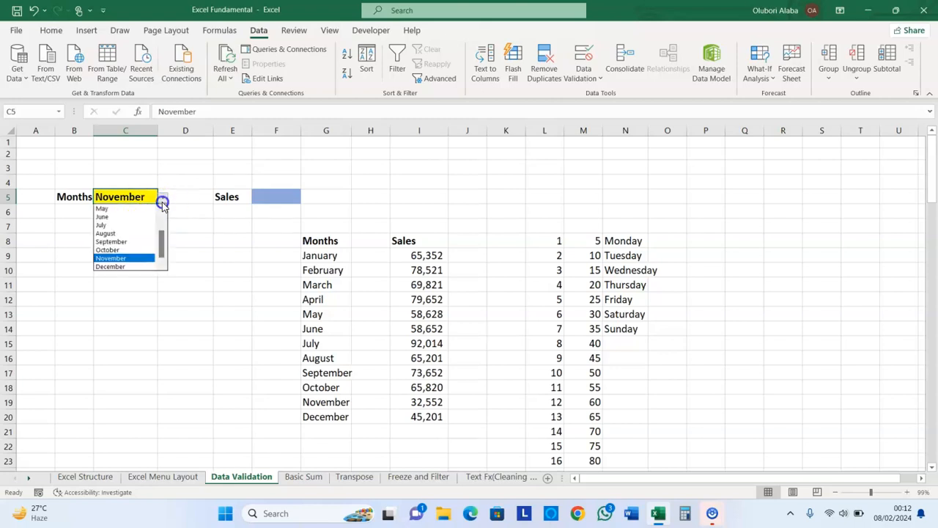
left_click(160, 226)
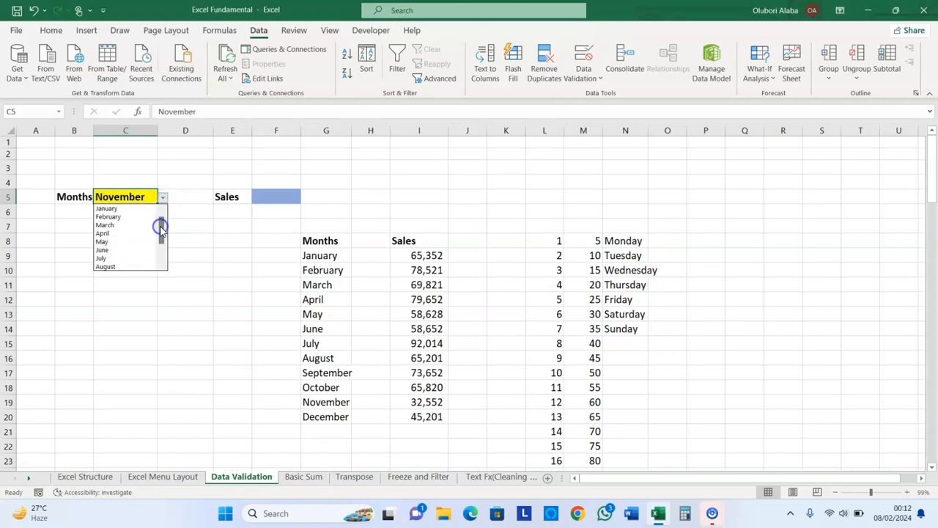
left_click(117, 218)
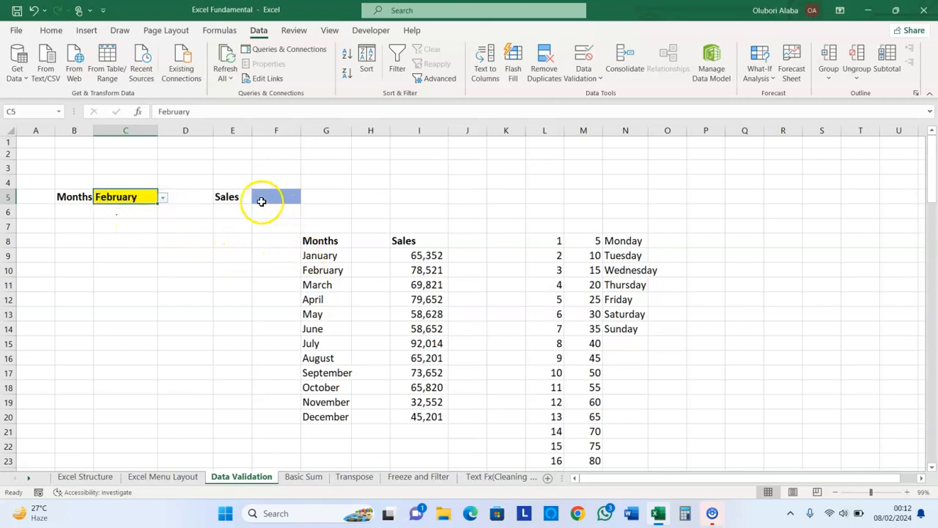
left_click(161, 201)
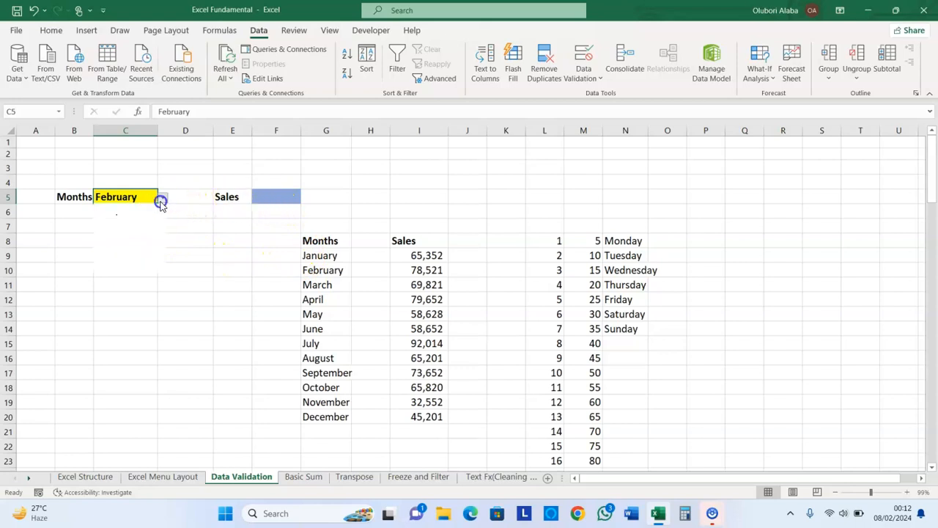
left_click(116, 249)
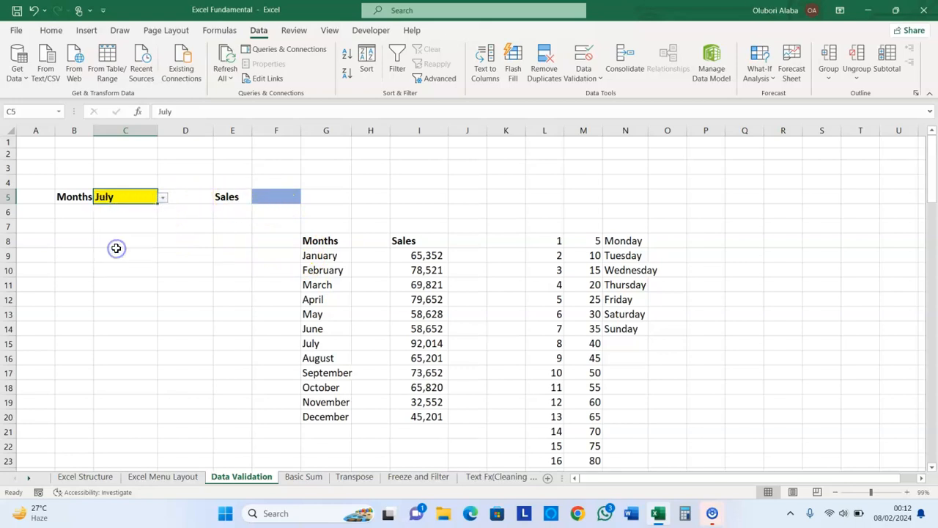
left_click(163, 198)
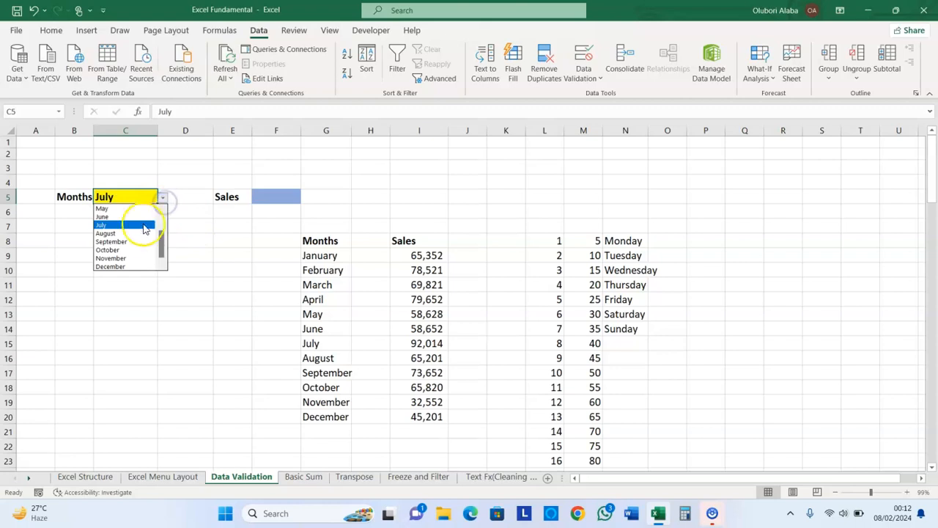
left_click(120, 258)
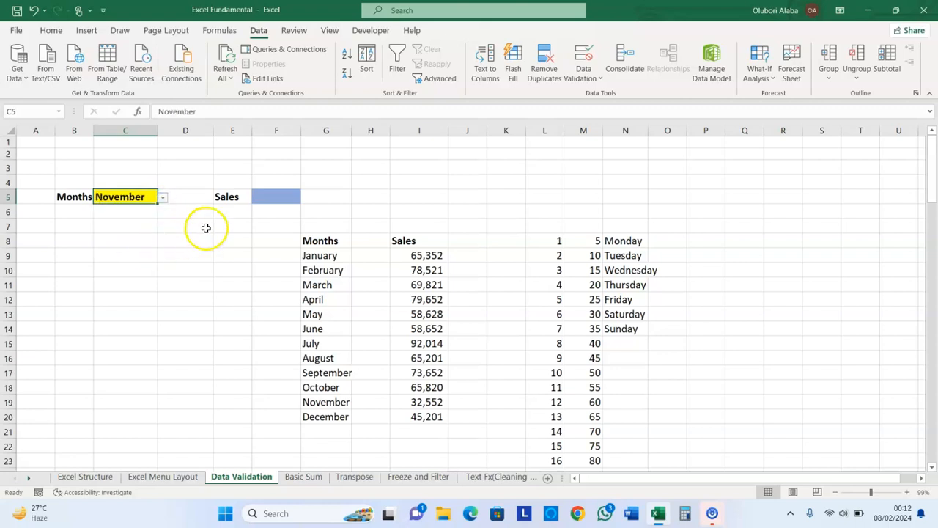
- In the blue Sales cell F5, enter =VLOOKUP(C5,G9:I20,3,0) to return the sales for the chosen month
left_click(273, 199)
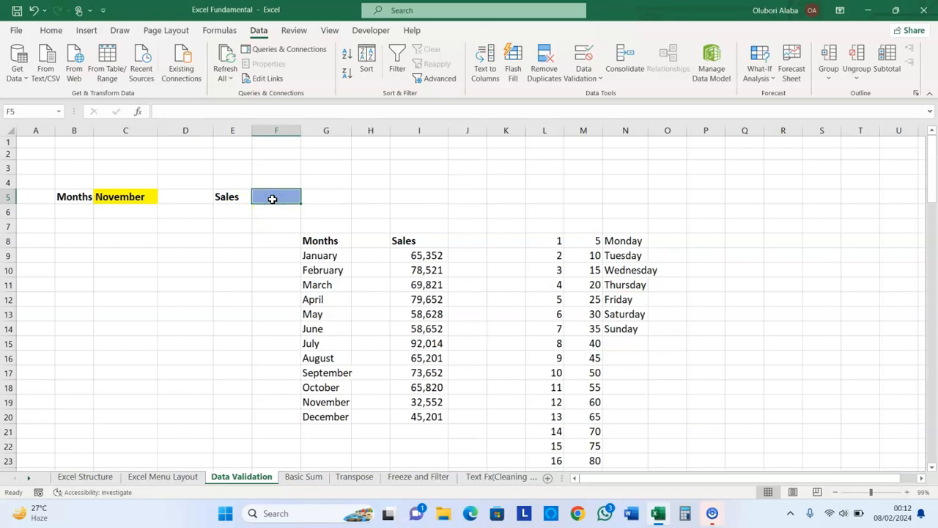
type("=")
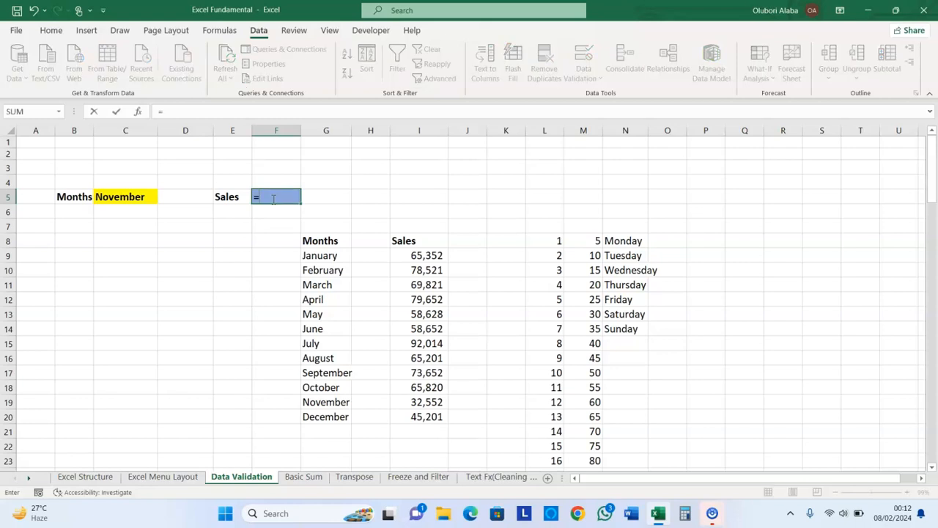
type("vl")
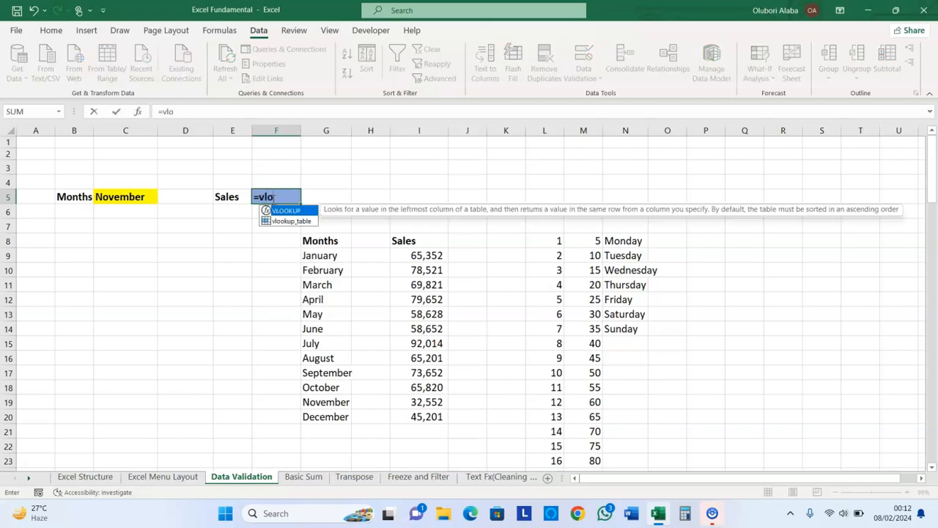
type("o")
key("Tab")
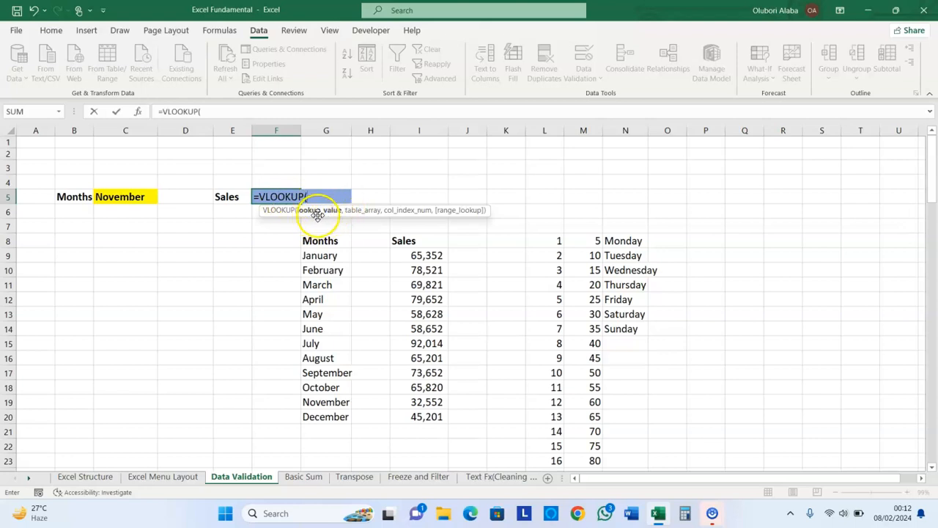
left_click(126, 196)
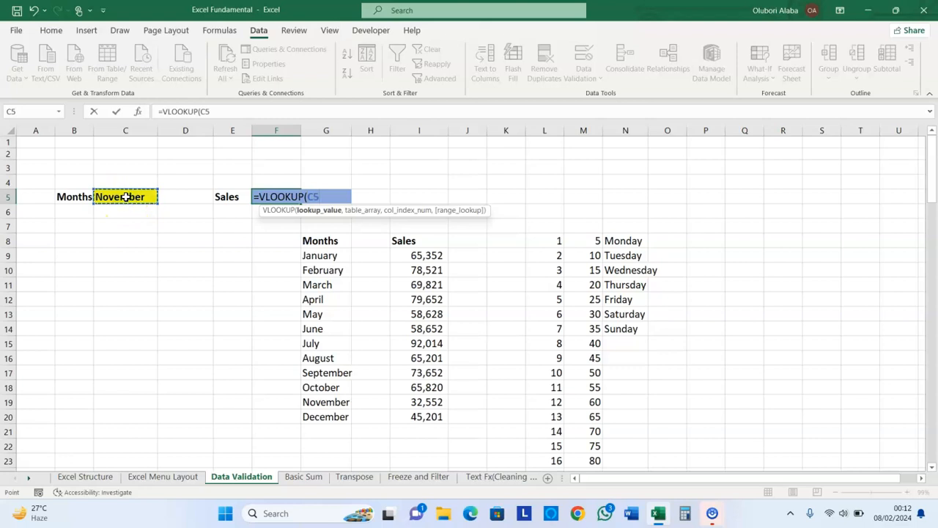
type(",")
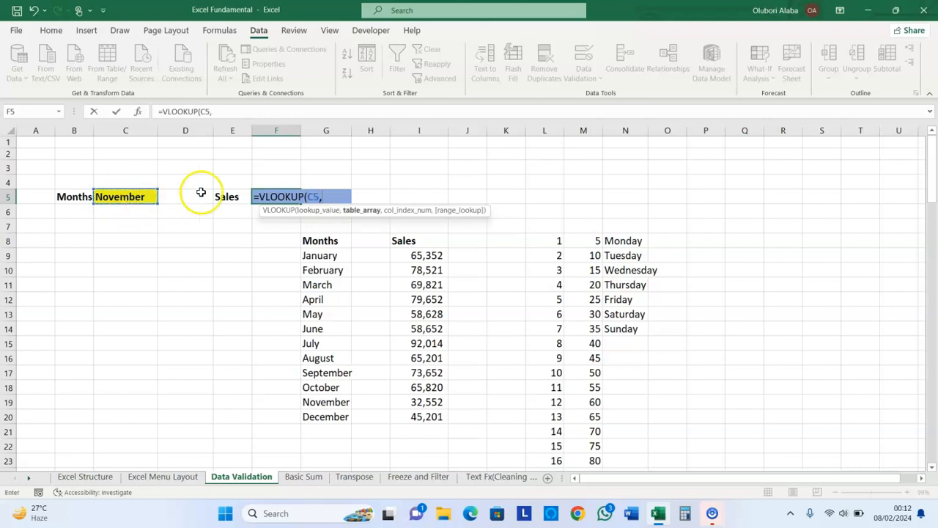
left_click(315, 259)
left_click_drag(316, 259, 419, 408)
type(",3")
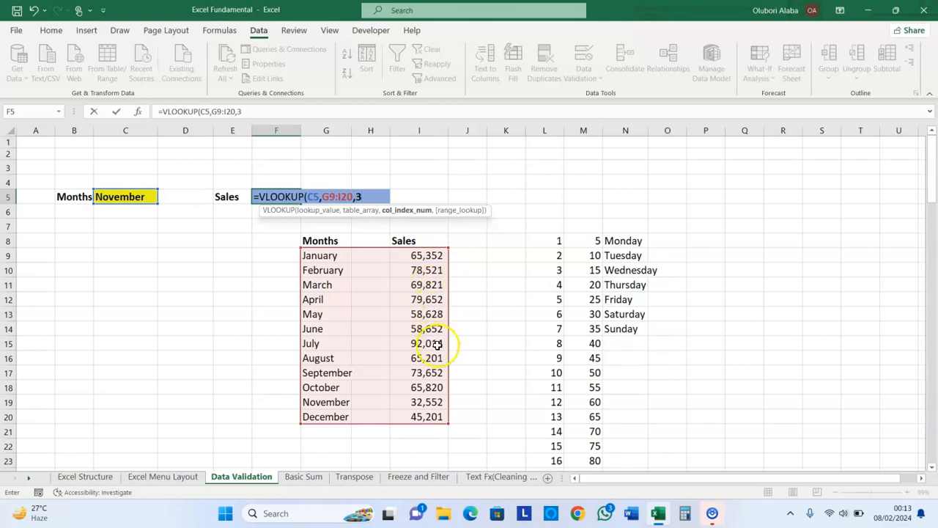
type(",0")
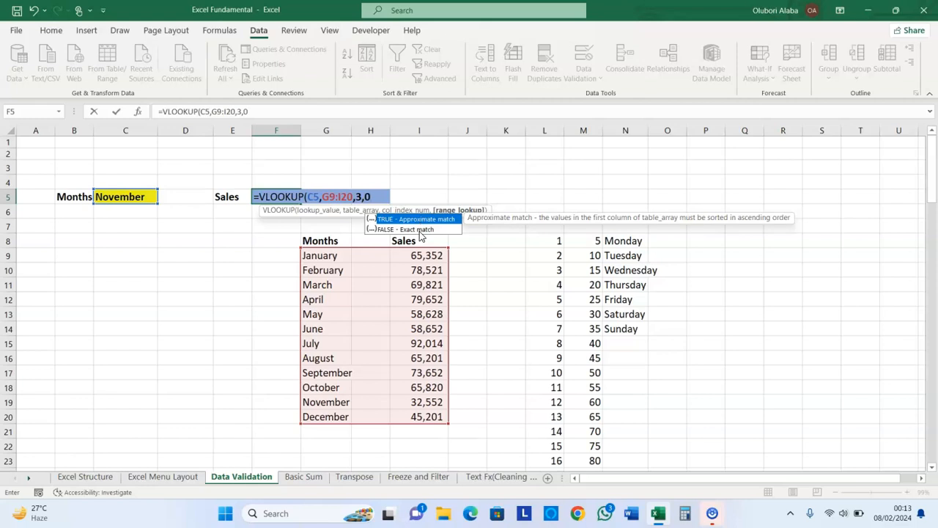
type(")")
key("Return")
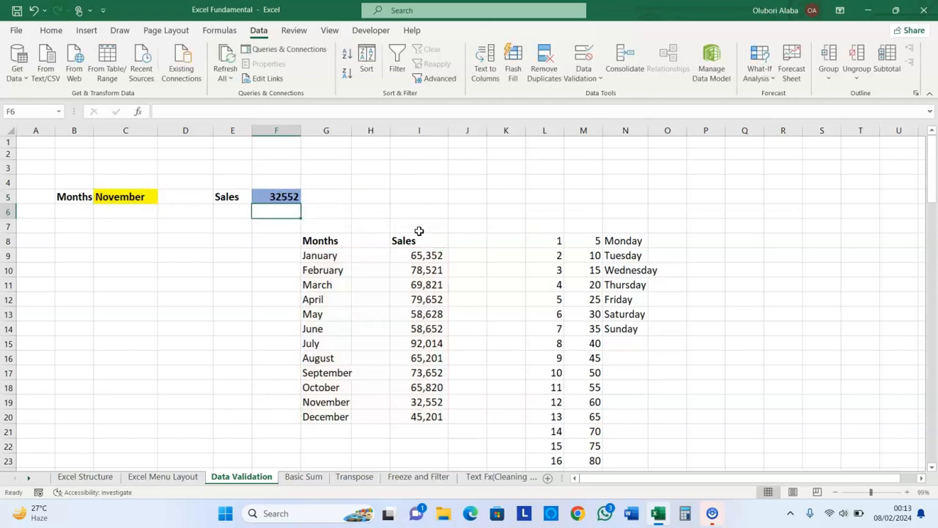
- Choose August from the month list in C5 and compare the Sales result with August's figure in the table
left_click(161, 196)
left_click(142, 198)
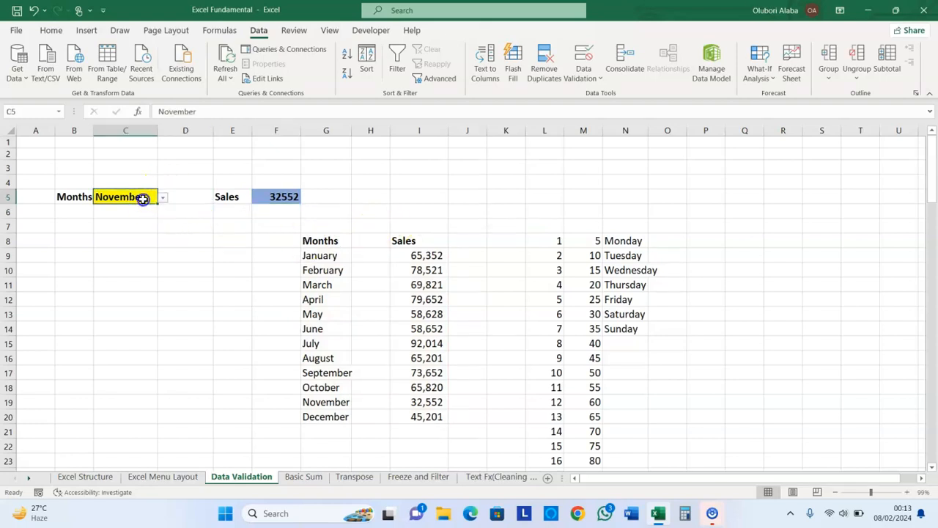
left_click(163, 201)
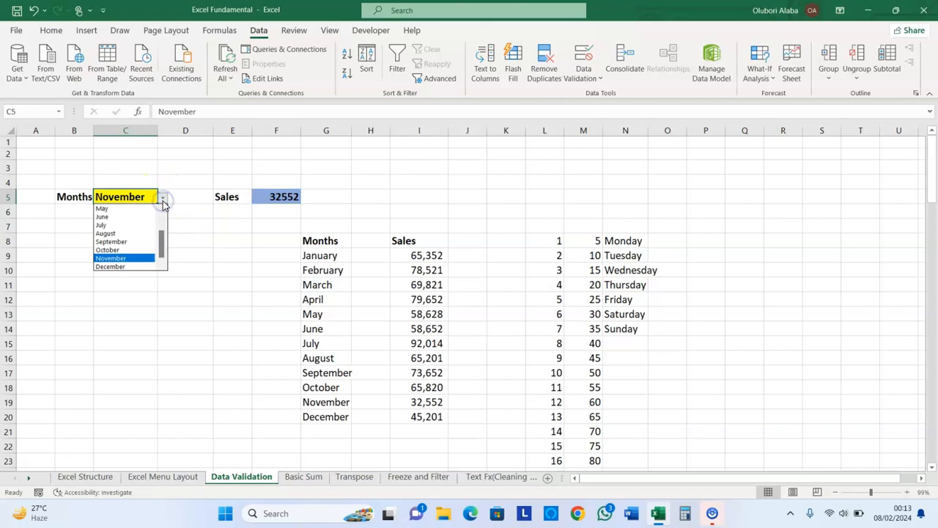
left_click(119, 234)
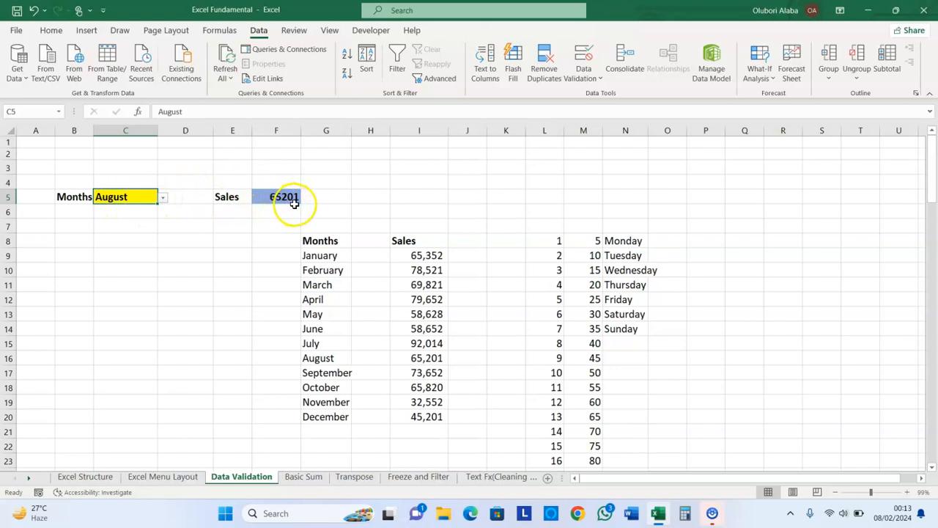
left_click(319, 359)
left_click(416, 358)
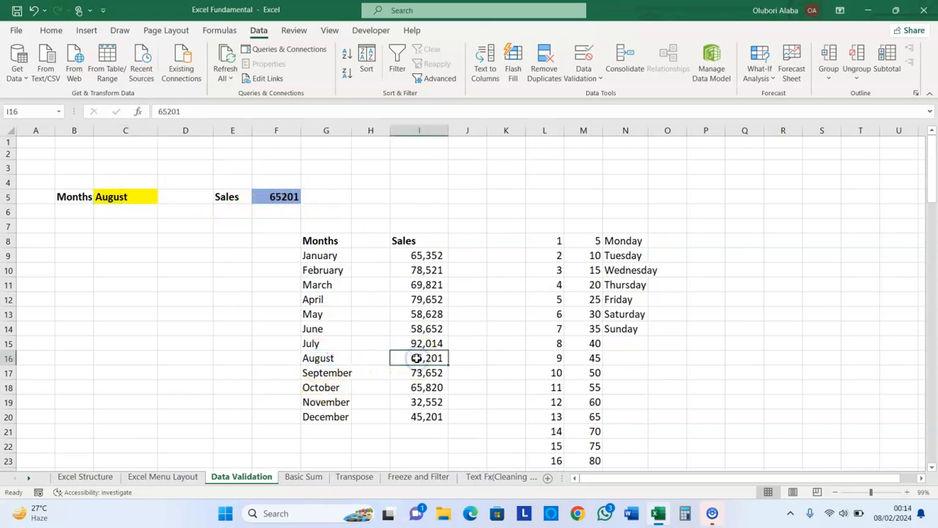
- Switch the Months cell C5 to June using its validation list
left_click(143, 207)
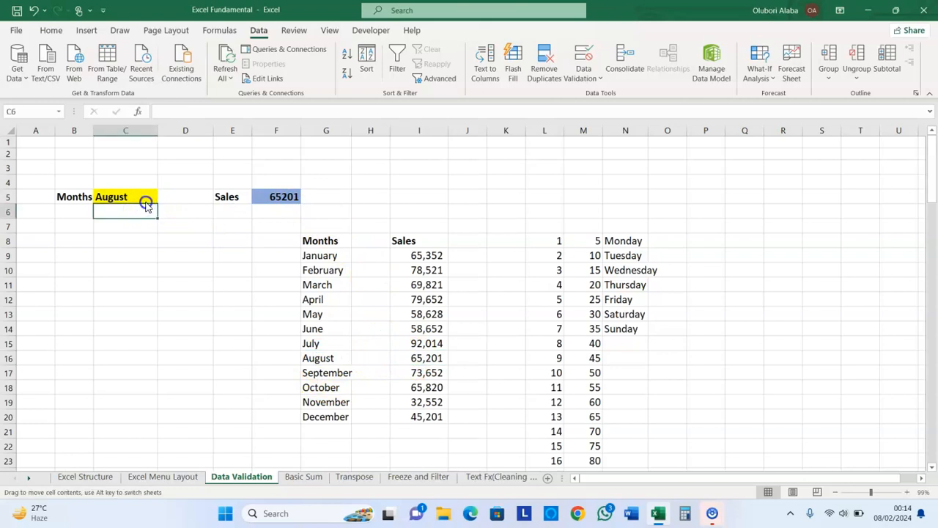
left_click_drag(145, 200, 159, 199)
left_click(162, 200)
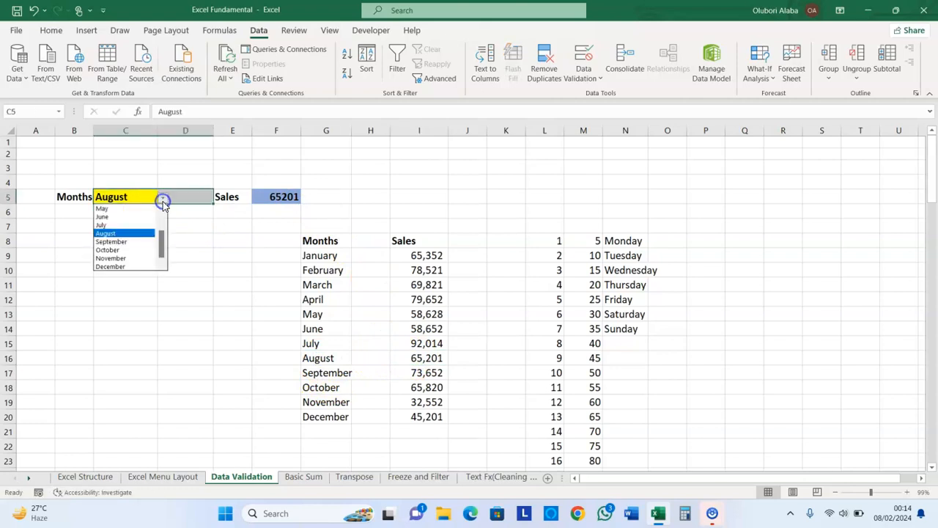
left_click(103, 216)
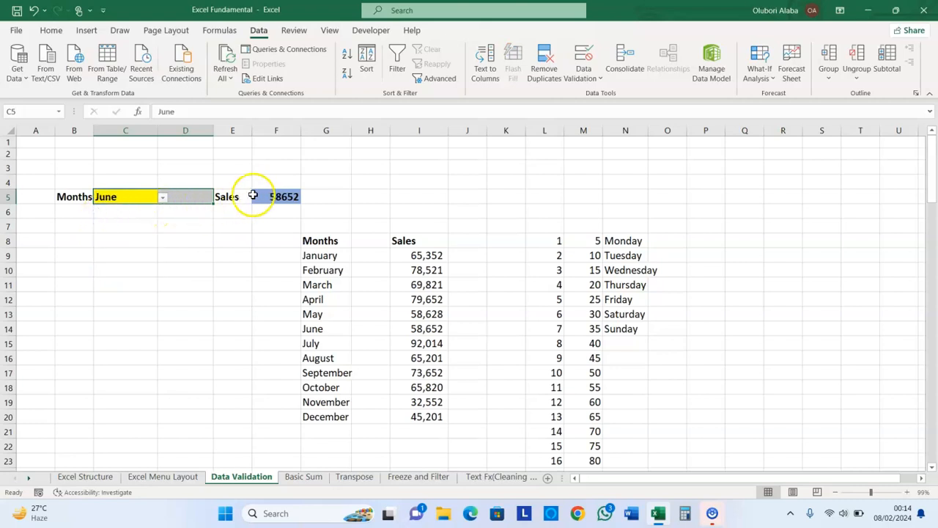